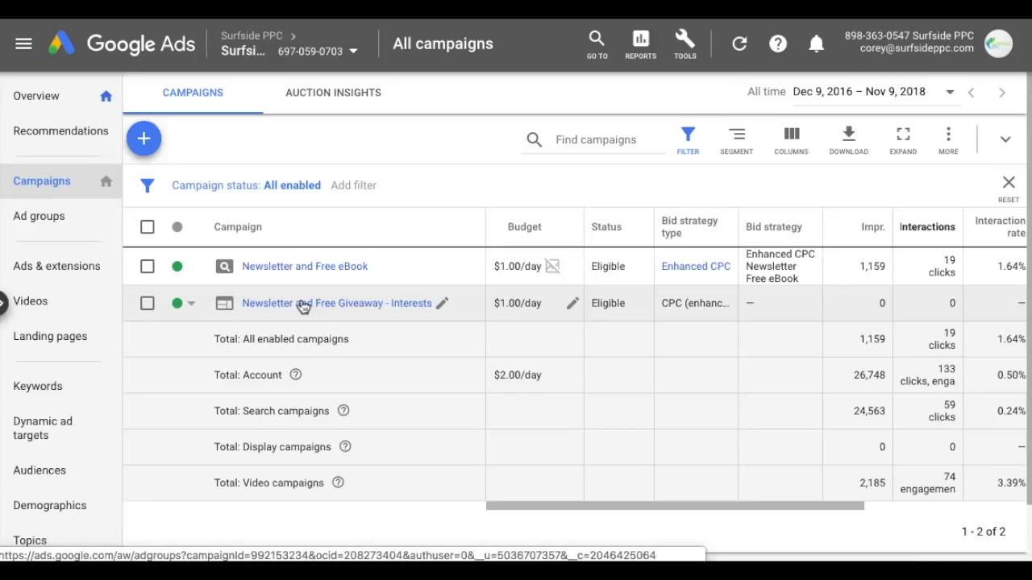
Step: Open the Newsletter and Free Giveaway - Interests campaign and view the keywords of its Intent Audiences ad group
click(302, 305)
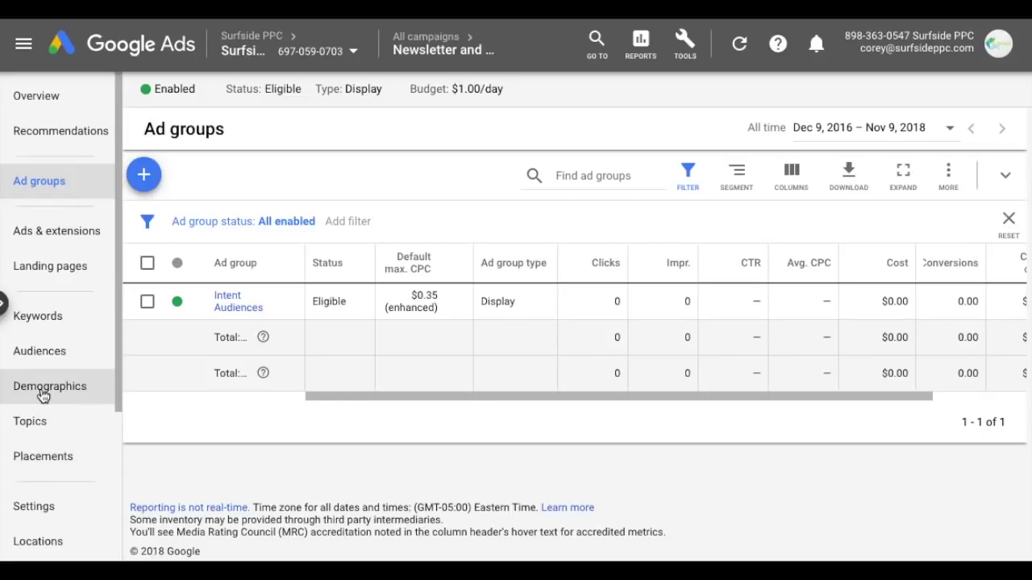
click(228, 297)
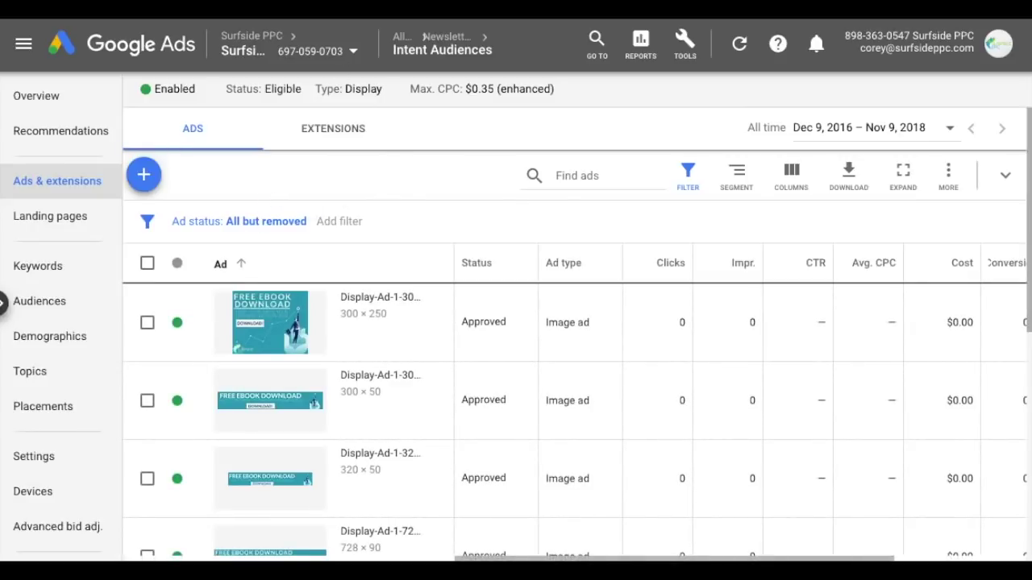
click(37, 266)
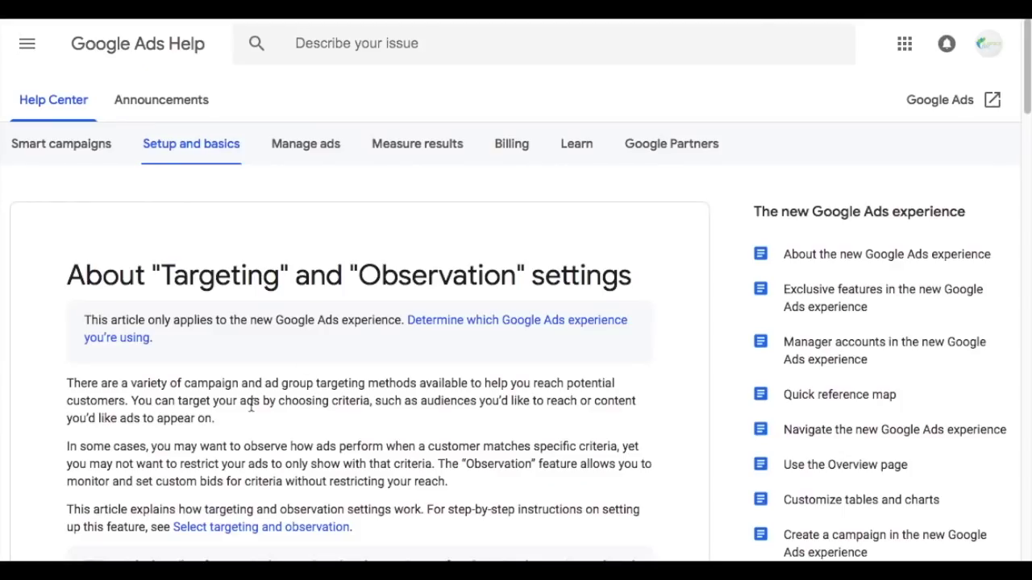
Step: Read the Google Ads Help article on "Targeting" and "Observation" settings, focusing on their availability in Display Network campaigns
scroll(311, 364, down, 10)
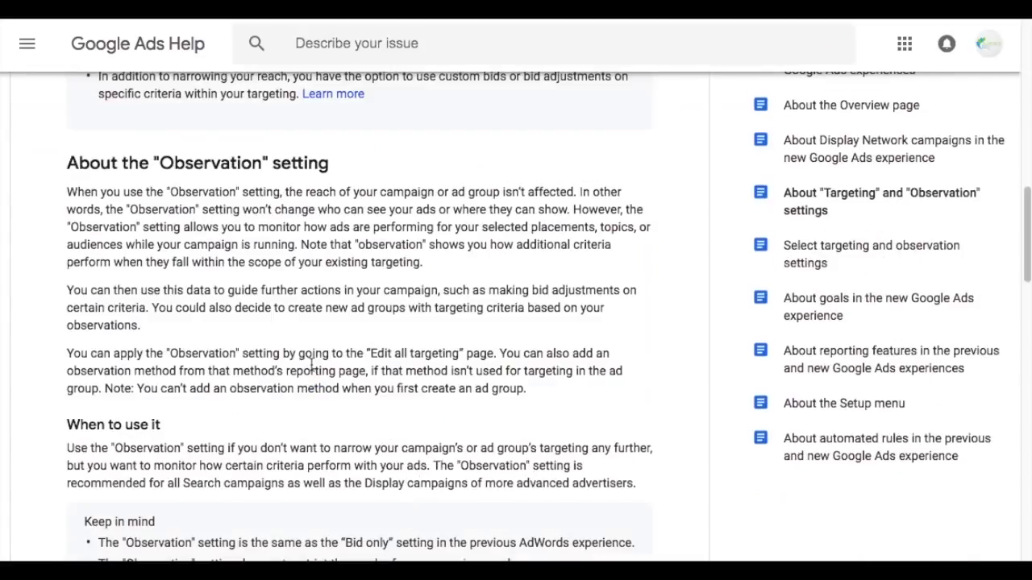
scroll(311, 364, down, 10)
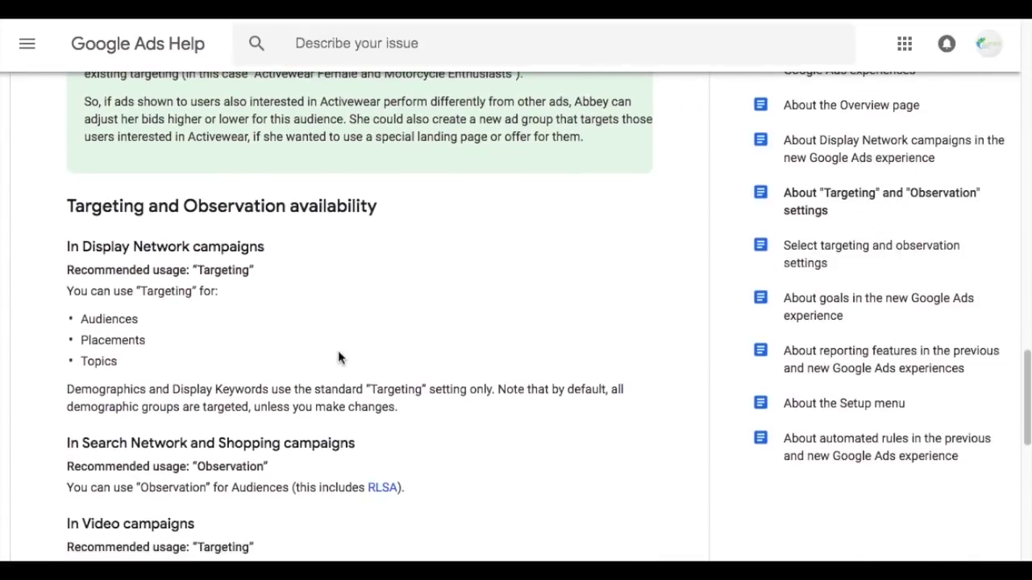
scroll(338, 356, down, 2)
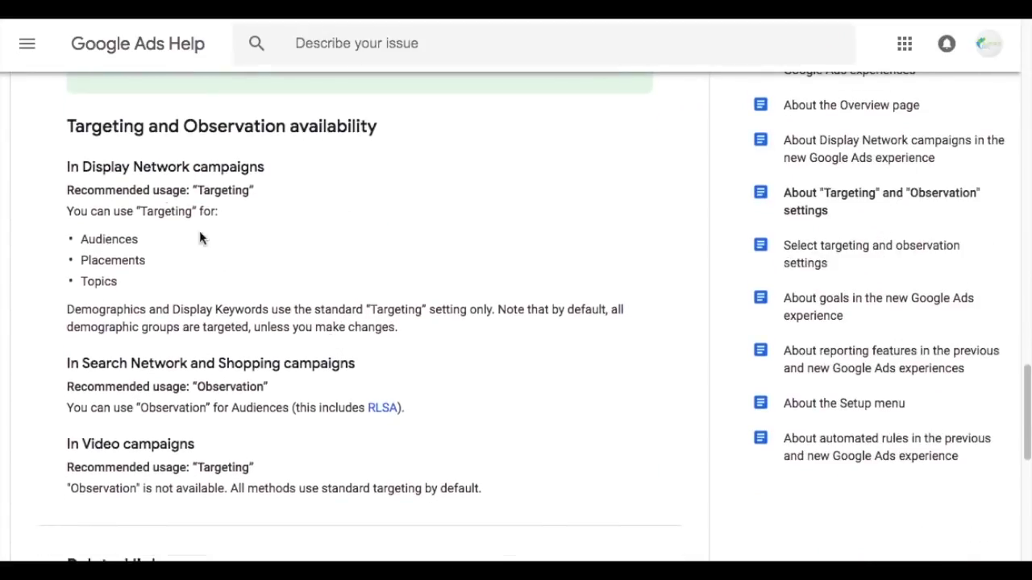
drag(282, 190, 190, 190)
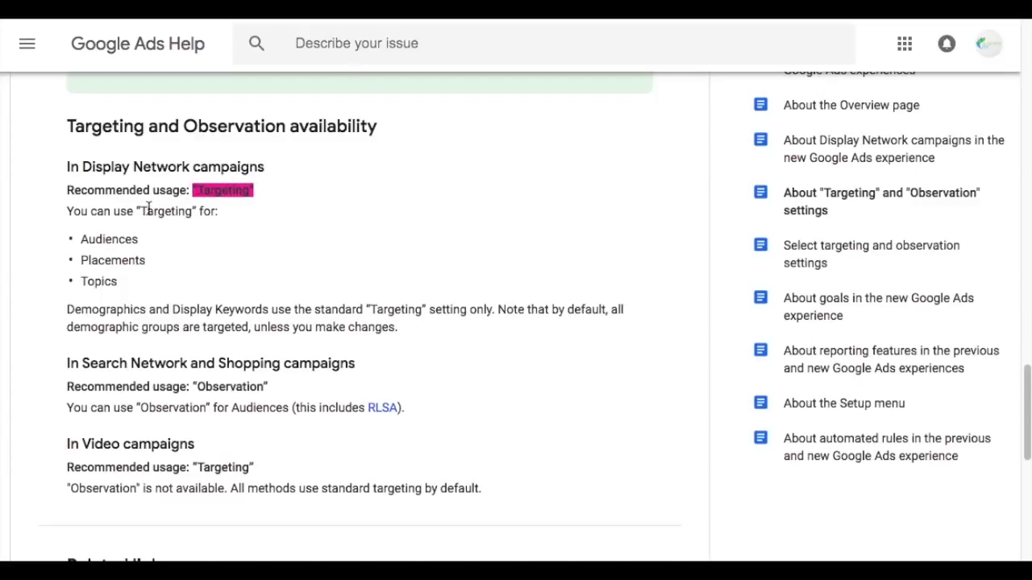
drag(81, 239, 125, 239)
click(105, 256)
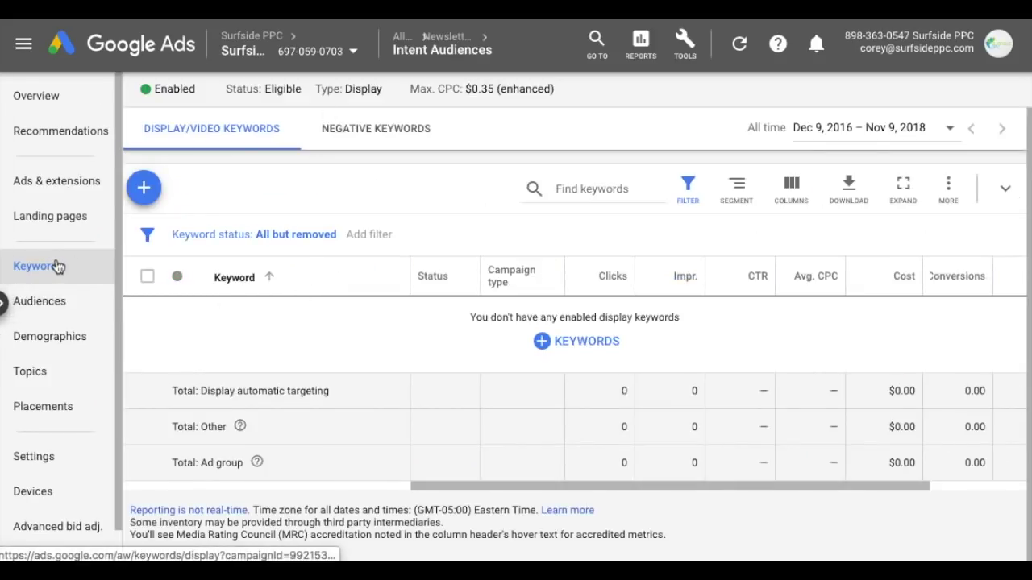
Step: Switch back to Google Ads and review the ad group's audiences, demographics and topics, including the topics' observation setting
click(58, 312)
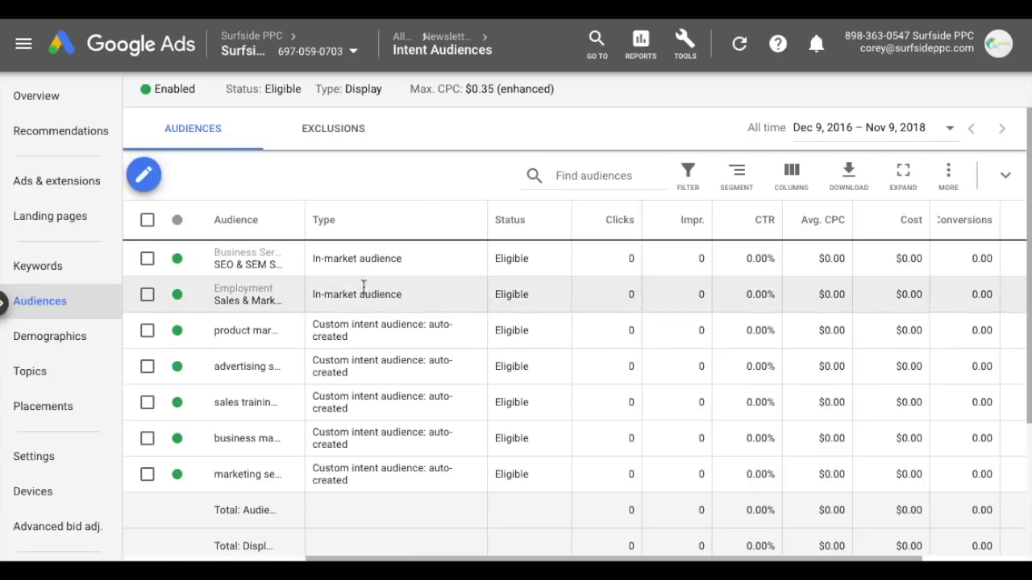
click(53, 338)
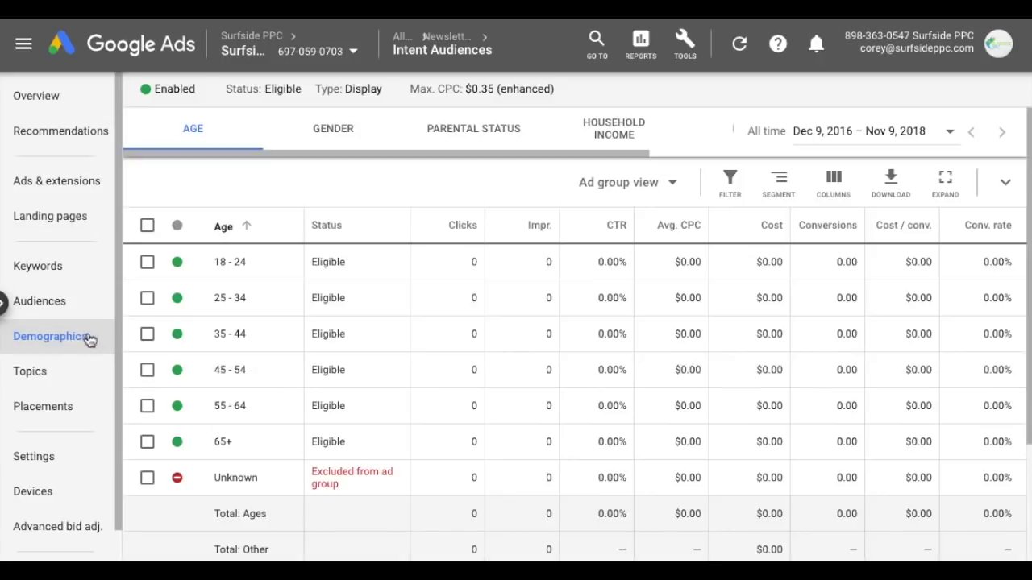
click(63, 300)
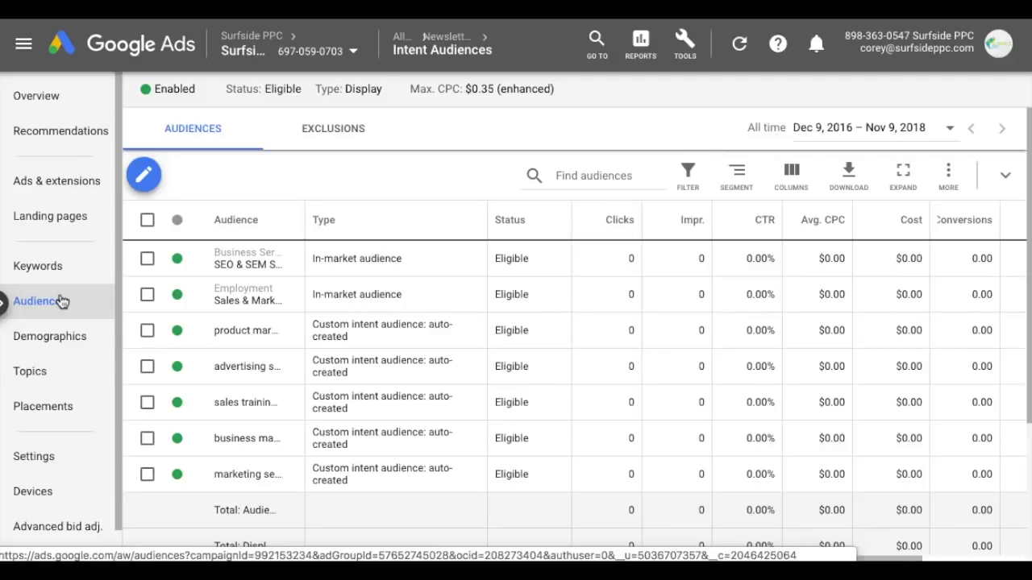
click(34, 372)
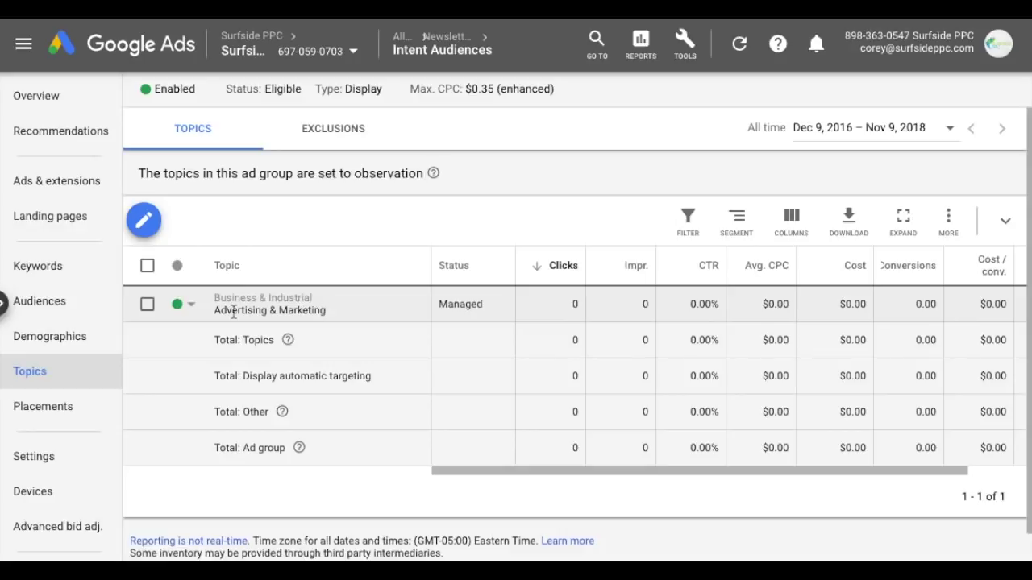
drag(138, 173, 418, 172)
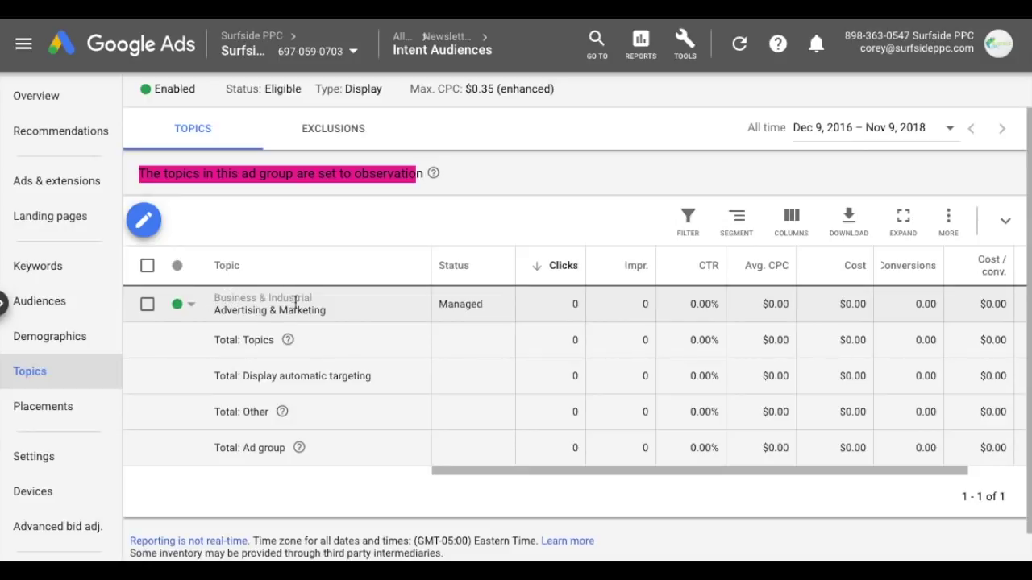
click(500, 189)
Step: Review the ad group's placements and inspect the bid adjustment for searchenginejournal.com without changing it
click(71, 406)
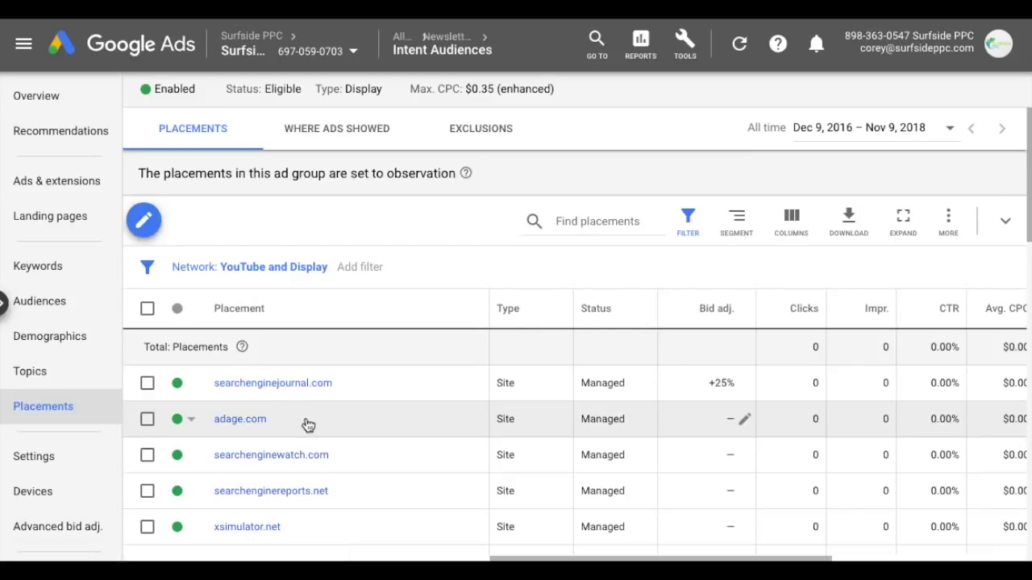
scroll(377, 425, down, 1)
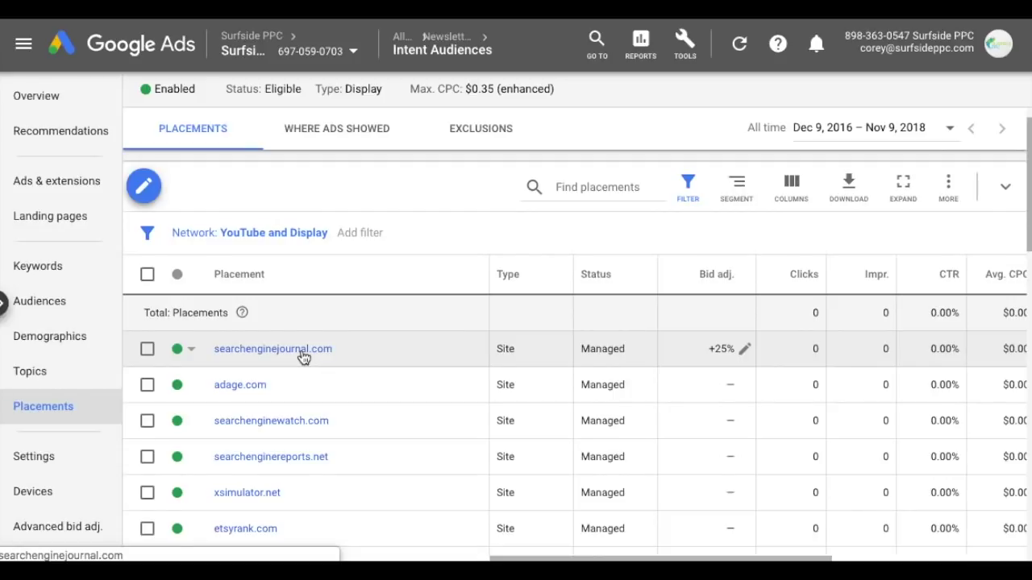
click(744, 349)
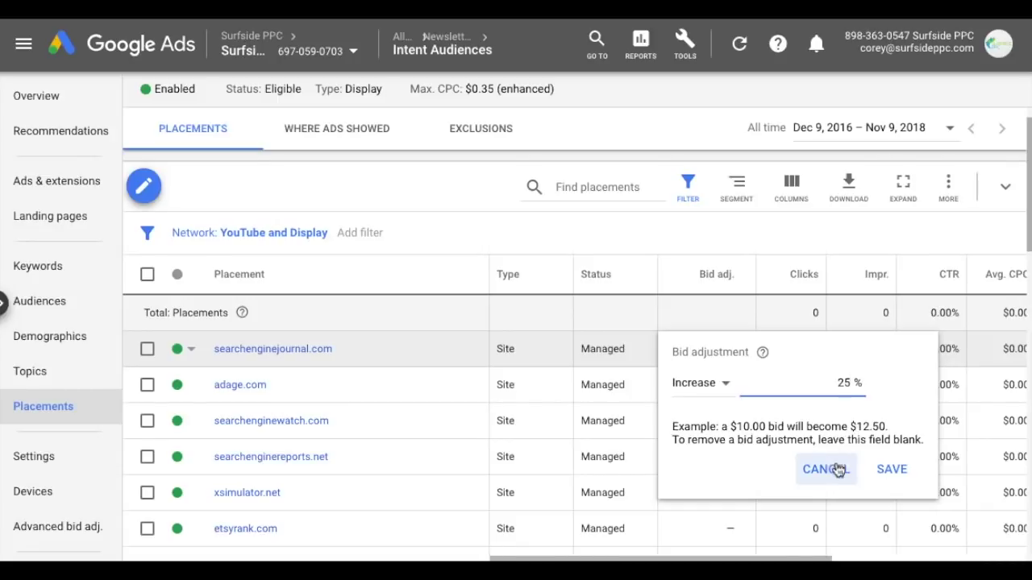
key(Return)
Step: Revisit the ad group's topics and audiences, and open the ad group targeting for editing
click(66, 387)
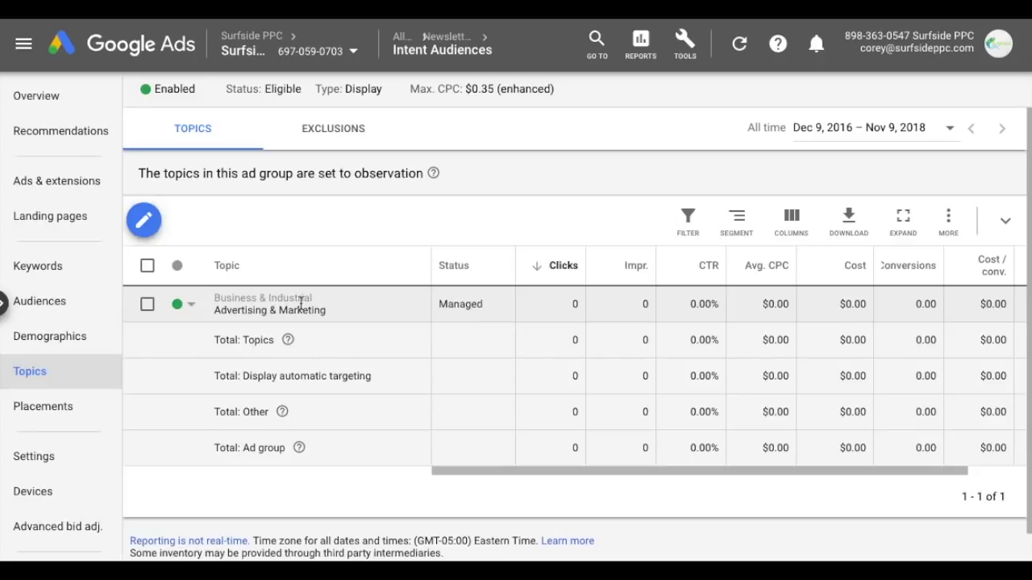
click(36, 301)
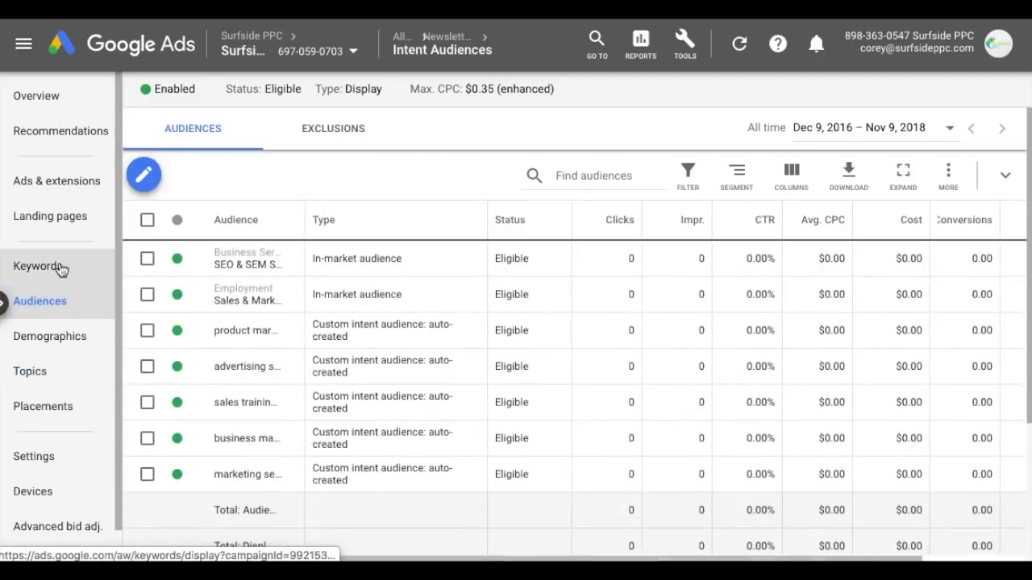
click(148, 184)
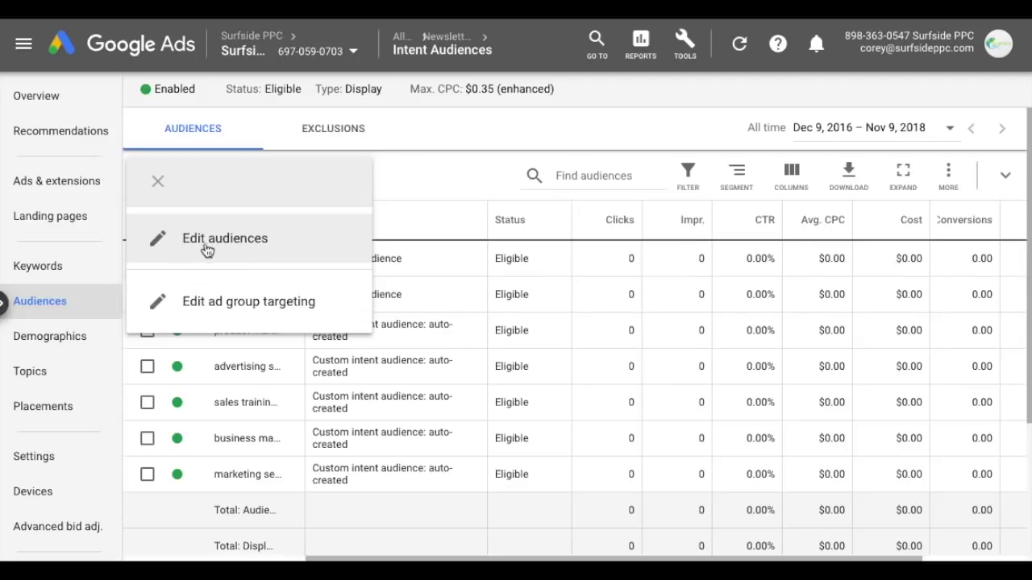
click(198, 306)
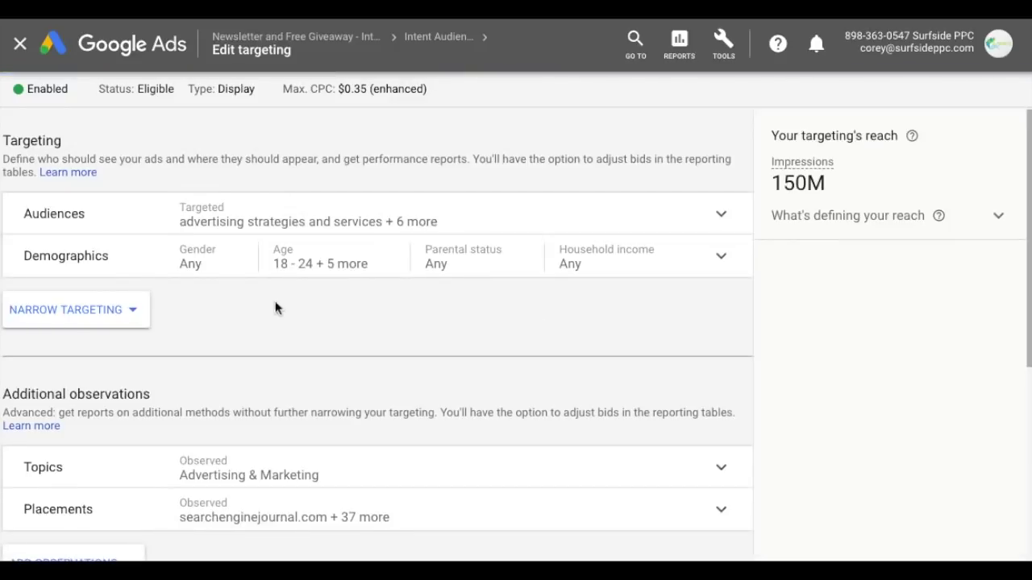
Step: Examine the targeted audiences, the estimated impressions and the factors defining the targeting's reach
click(574, 221)
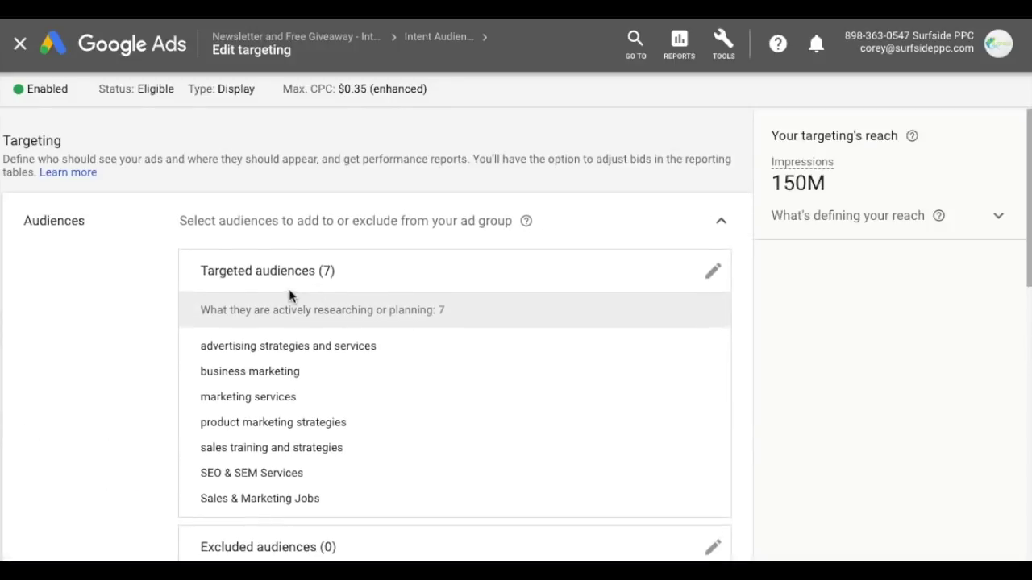
click(703, 225)
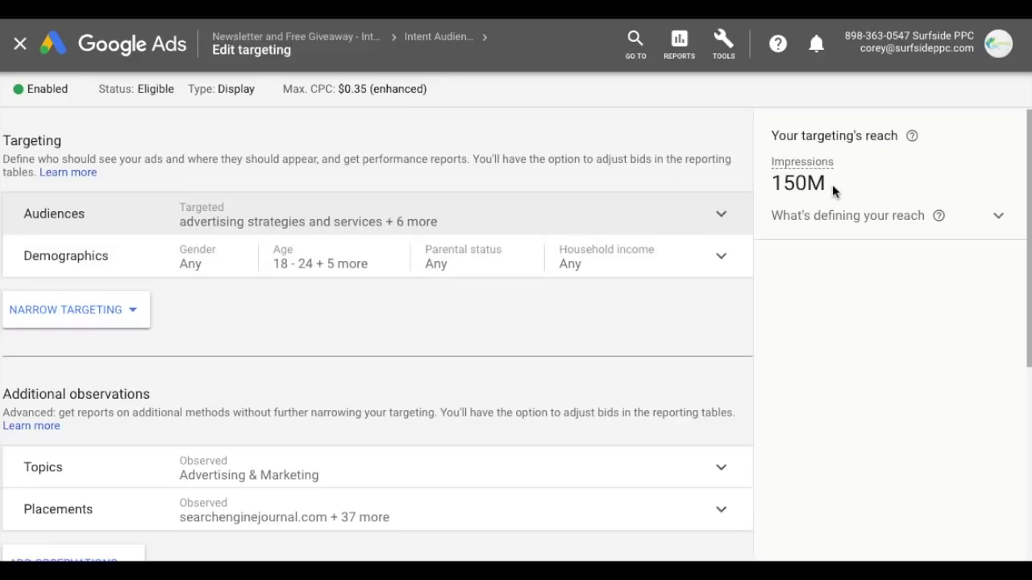
drag(815, 182, 774, 183)
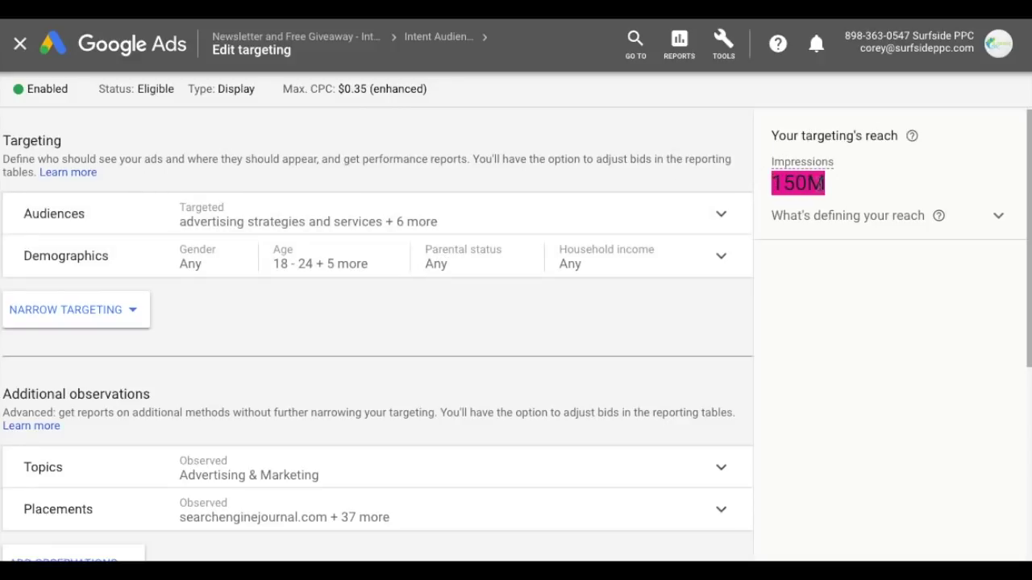
click(999, 216)
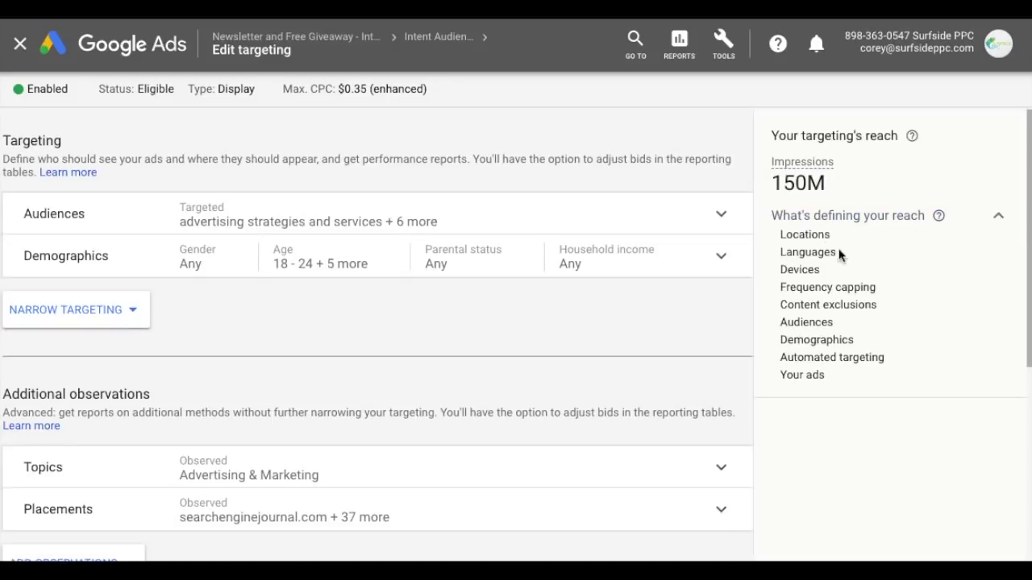
drag(781, 233, 740, 352)
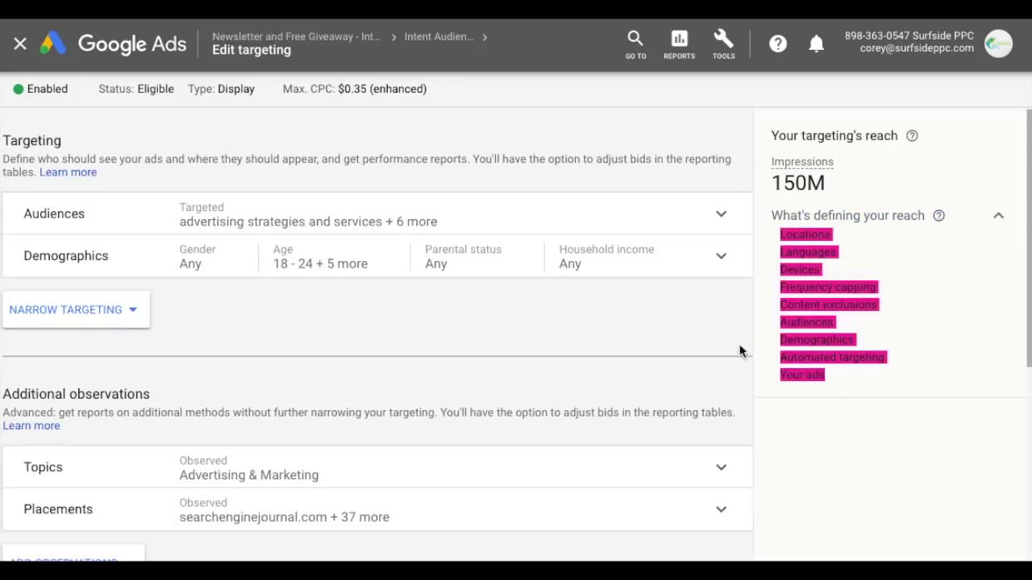
click(663, 330)
Step: Remove the Advertising & Marketing topic and the Topics section from the ad group's additional observations
scroll(634, 320, down, 1)
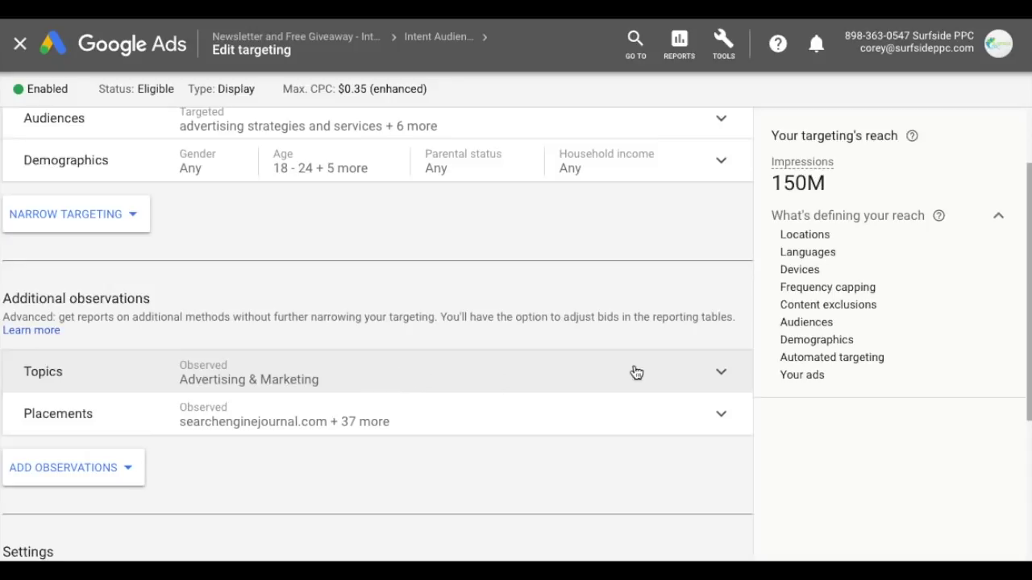
click(720, 371)
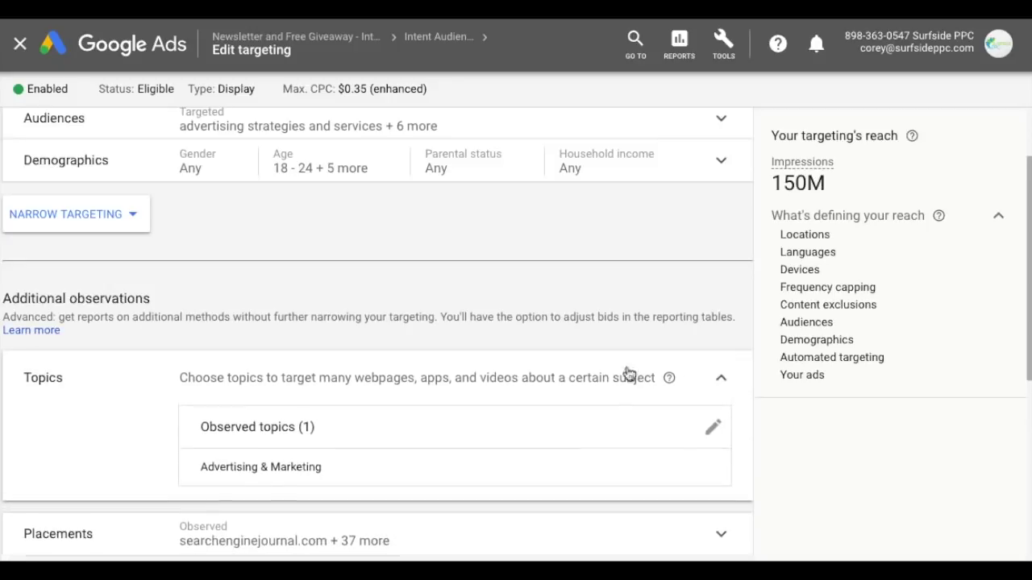
click(713, 427)
click(707, 265)
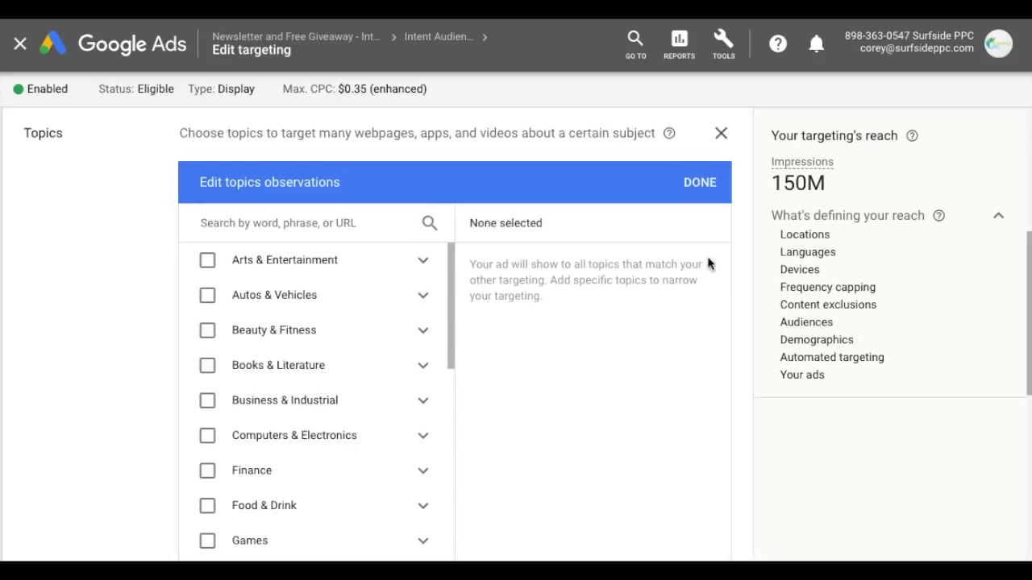
click(698, 183)
click(722, 134)
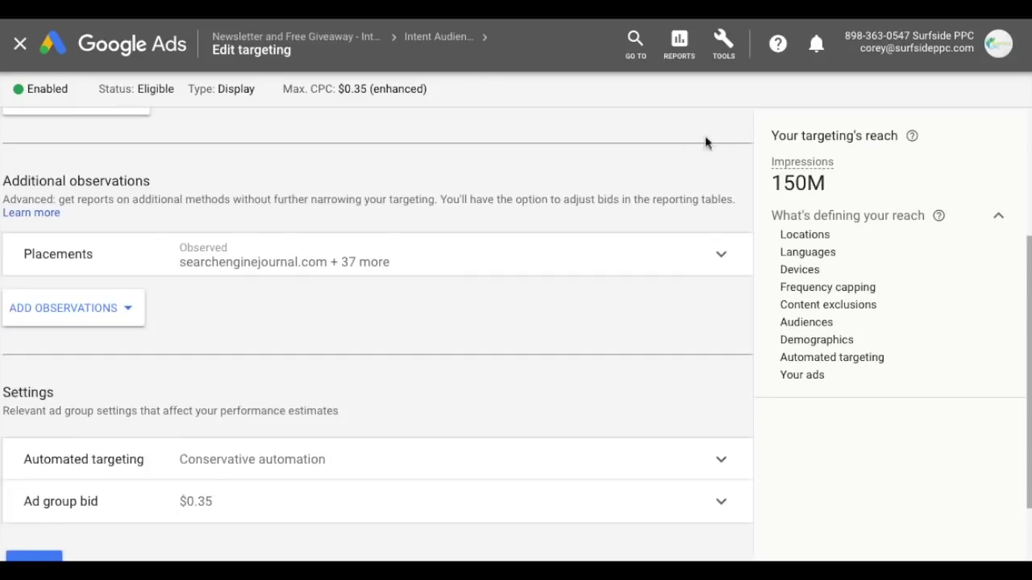
Step: Narrow the ad group's targeting by topic, searching for "marketing" and selecting Advertising & Marketing under Business & Industrial
scroll(451, 291, up, 1)
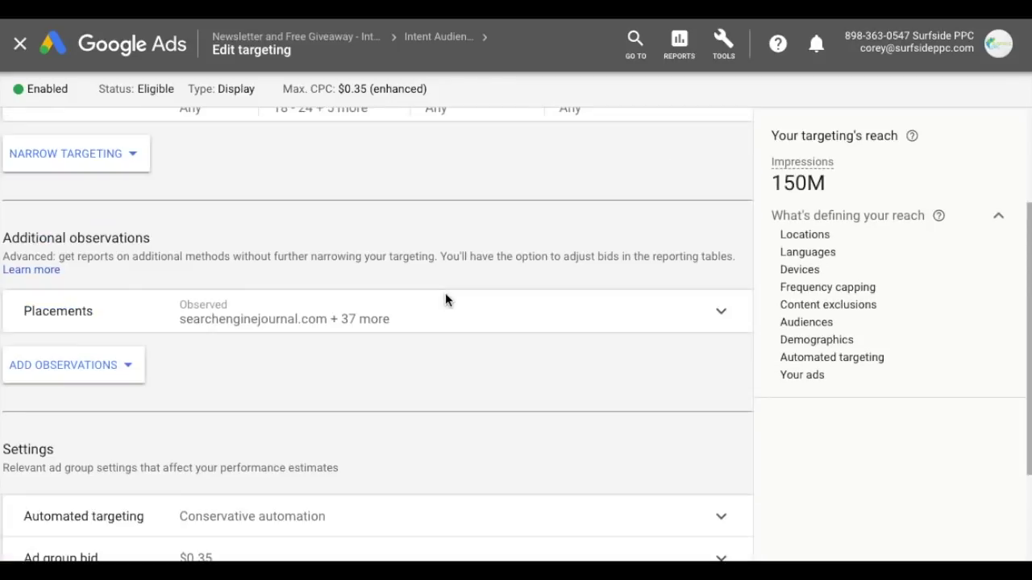
click(122, 209)
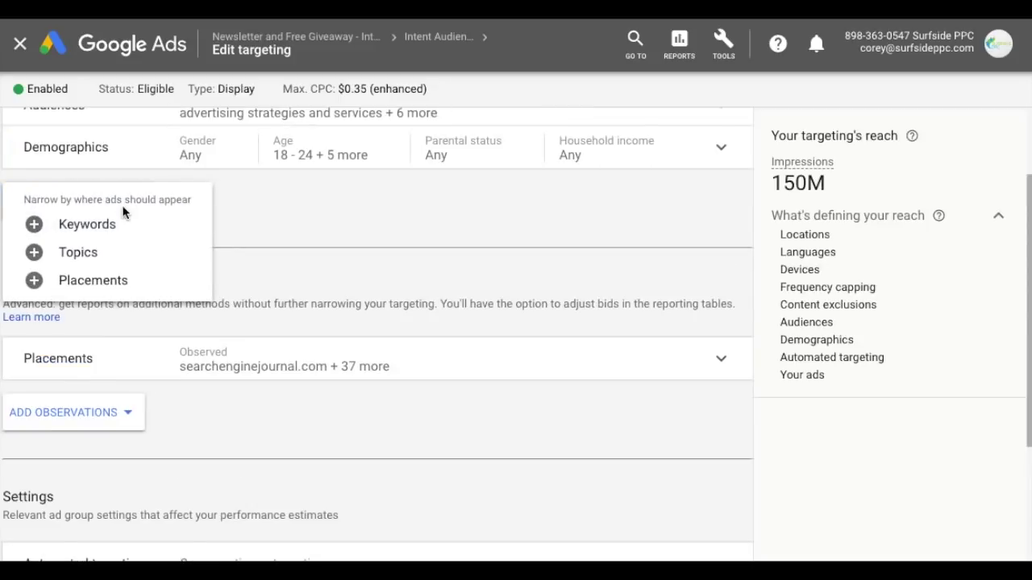
click(37, 253)
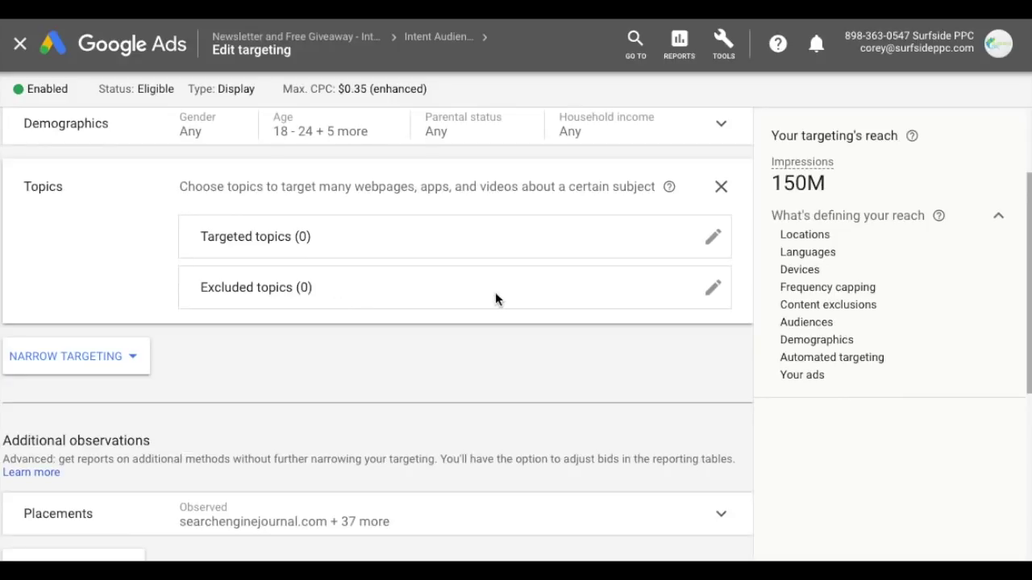
click(713, 237)
click(183, 280)
text(m)
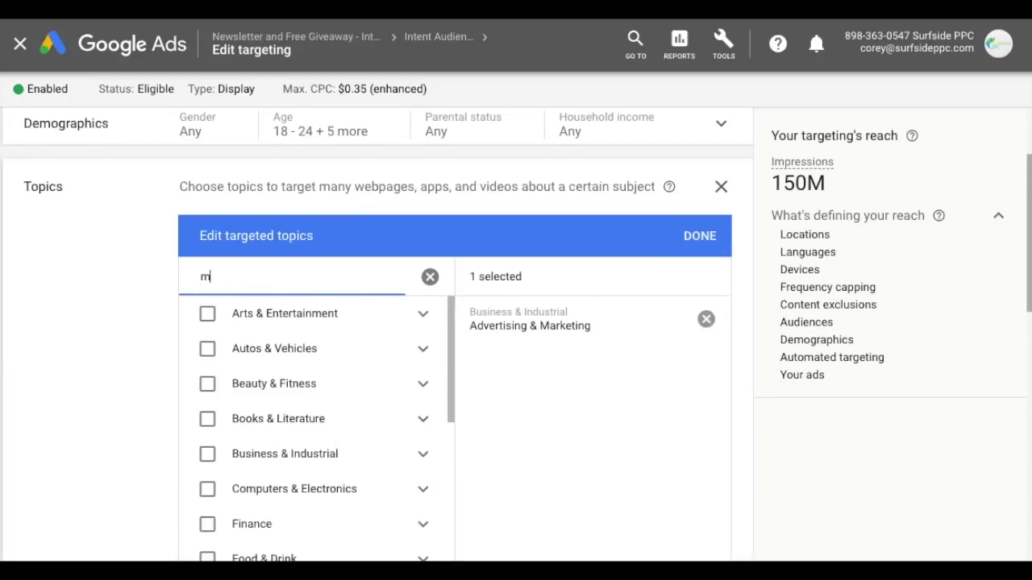
text(arketing)
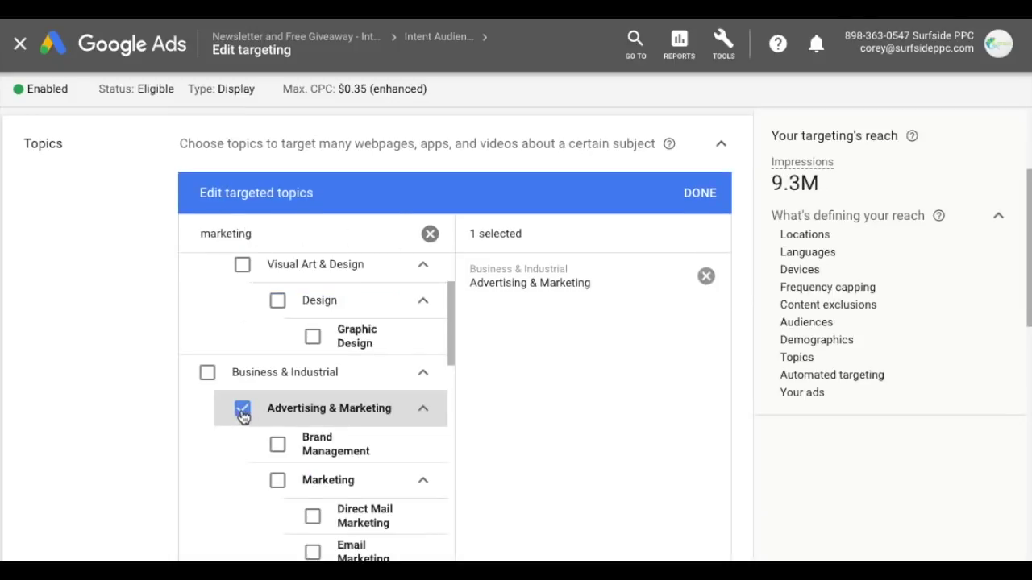
click(698, 194)
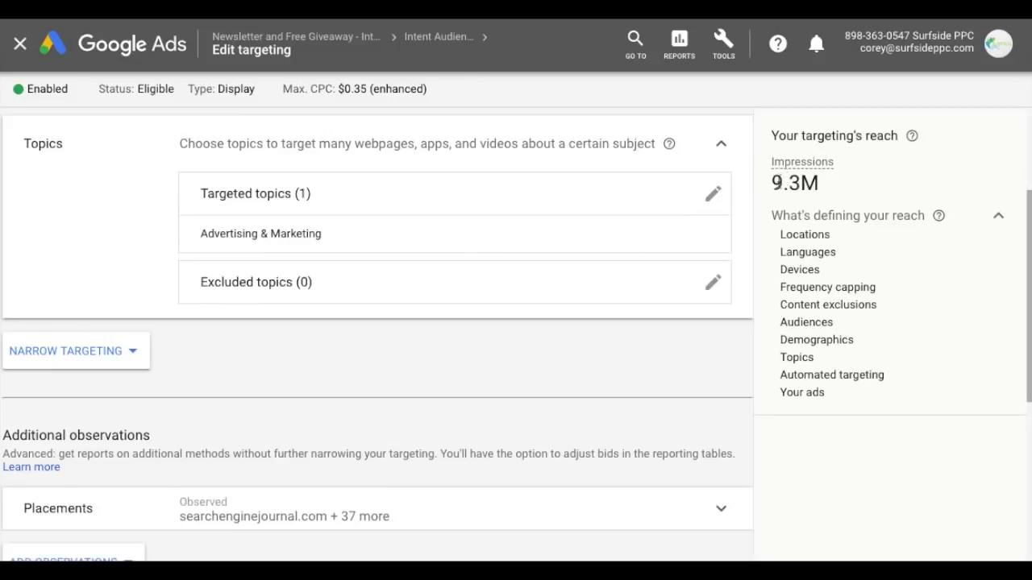
Step: Examine the ad group's targeted audiences and topics, its estimated reach, and the methods available for additional observations
click(721, 146)
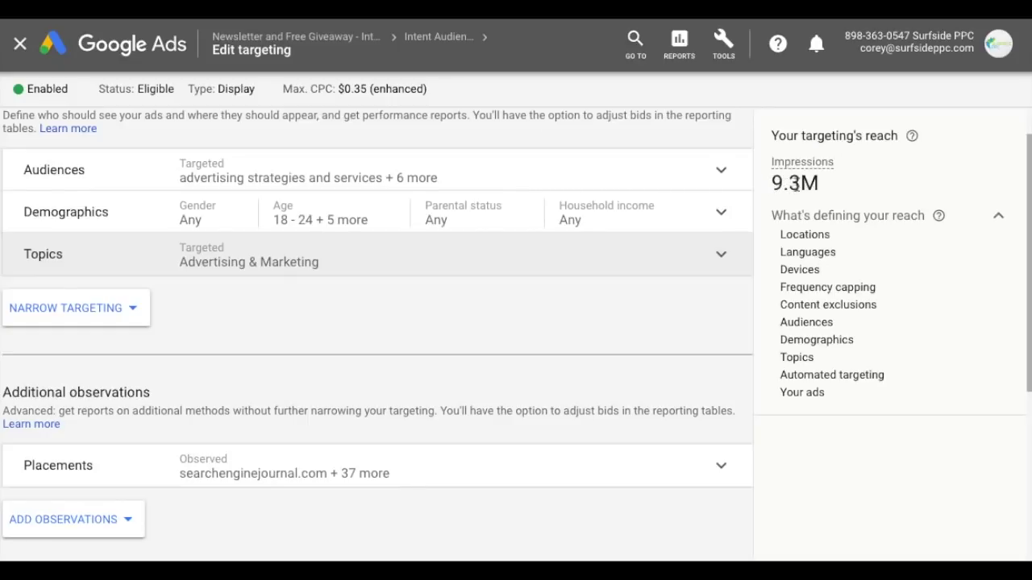
scroll(611, 315, down, 1)
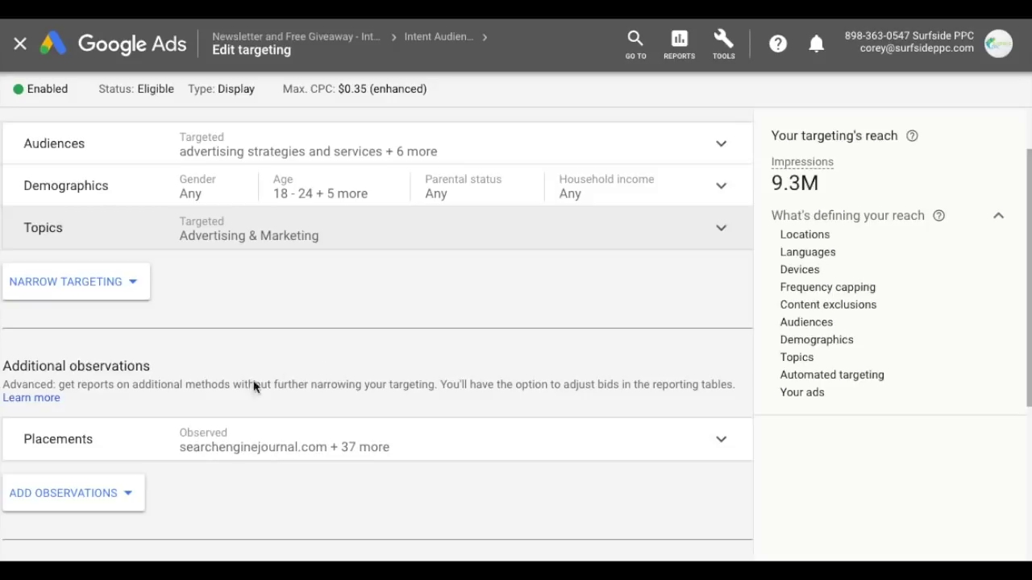
scroll(198, 486, down, 3)
click(97, 254)
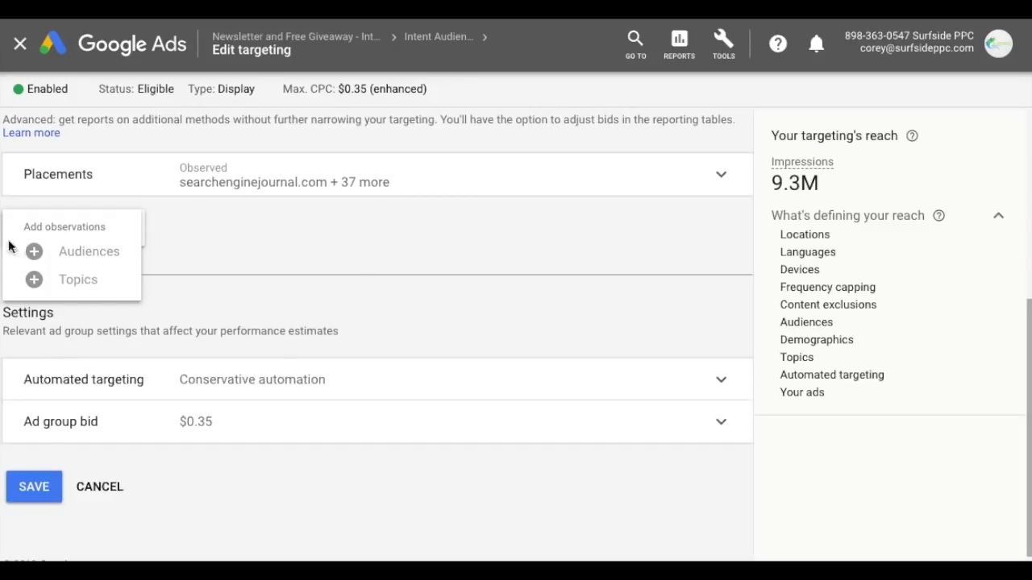
mouse_move(19, 249)
click(525, 237)
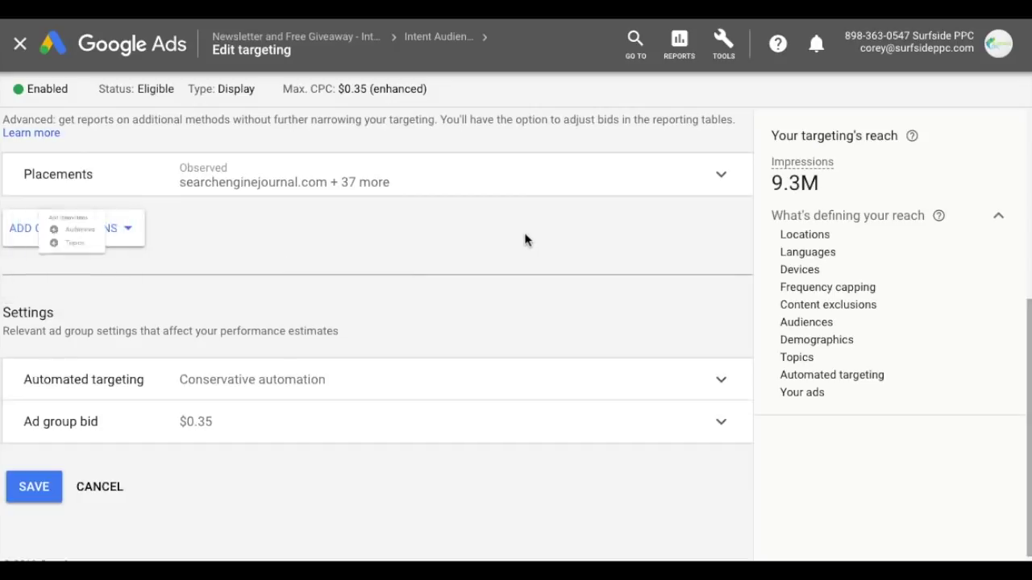
scroll(452, 234, up, 4)
click(431, 226)
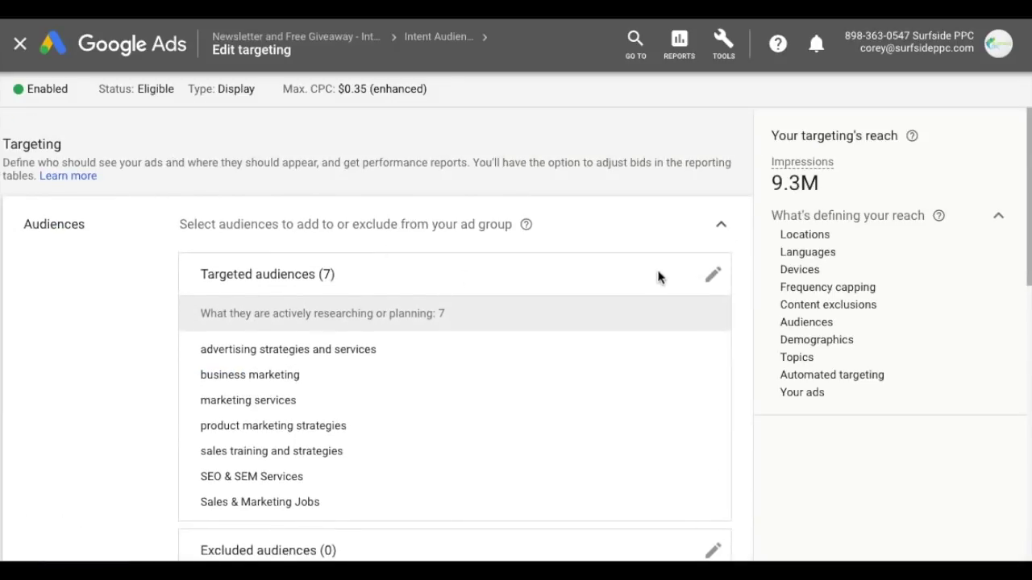
click(656, 327)
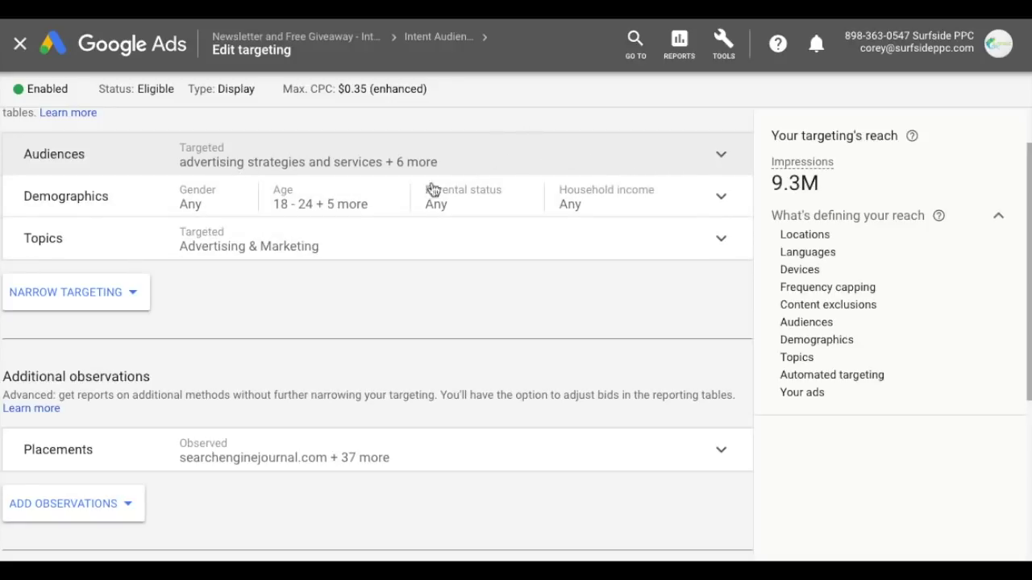
click(80, 516)
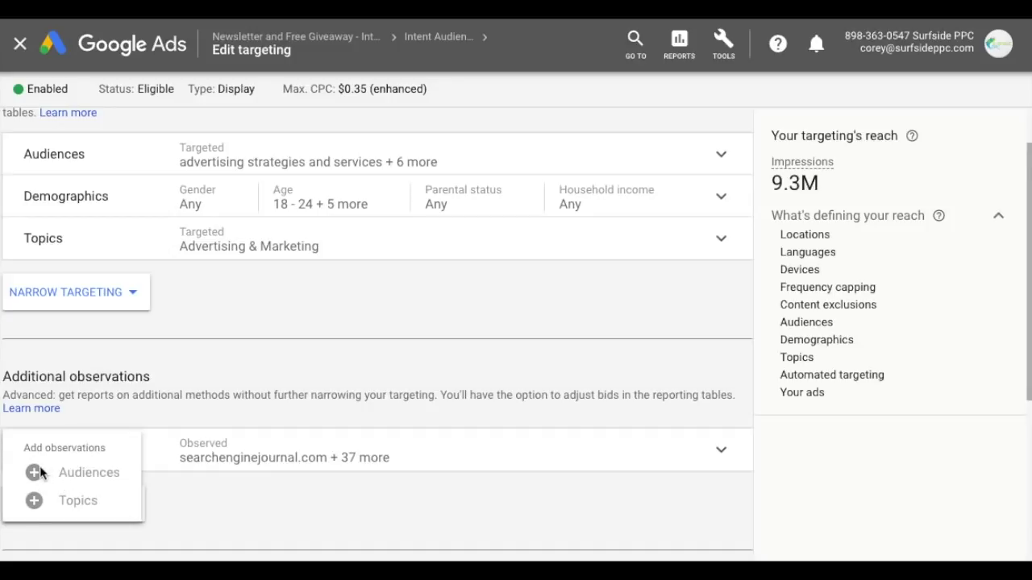
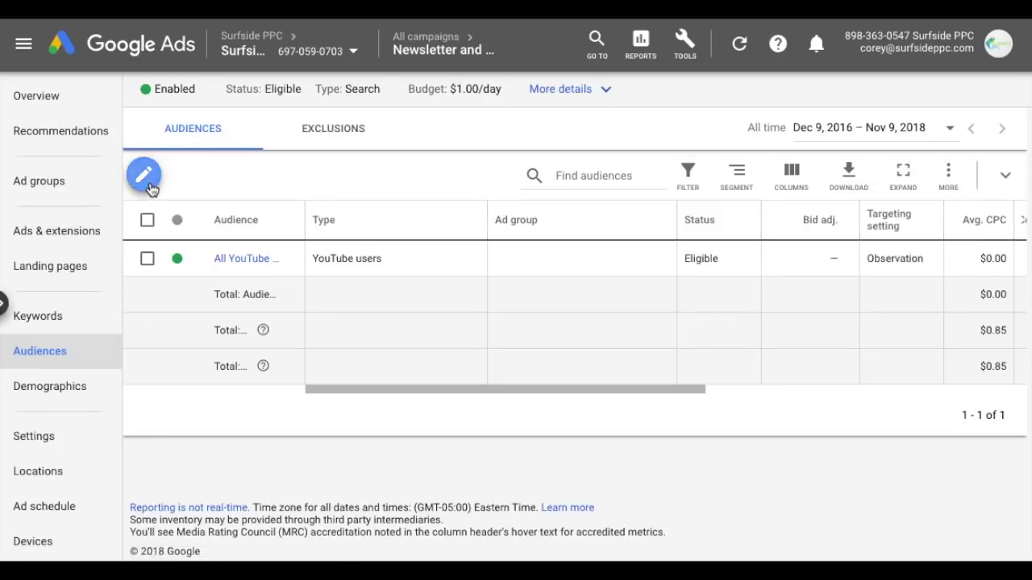
Step: Review the audience editor of the Newsletter and Free eBook search campaign, including its Targeting and Observation options and selected audience, and close it
scroll(653, 264, down, 2)
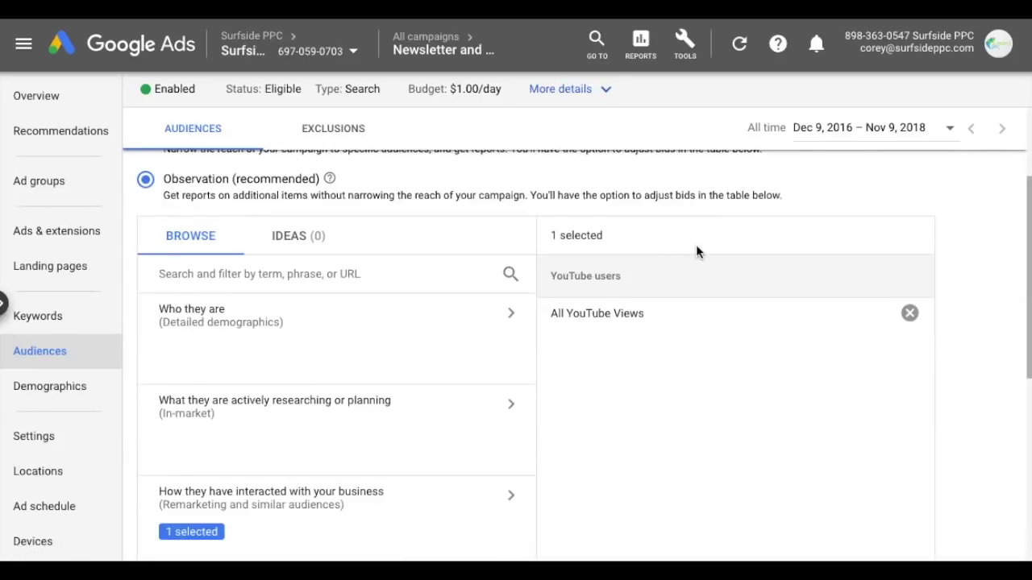
scroll(326, 328, down, 1)
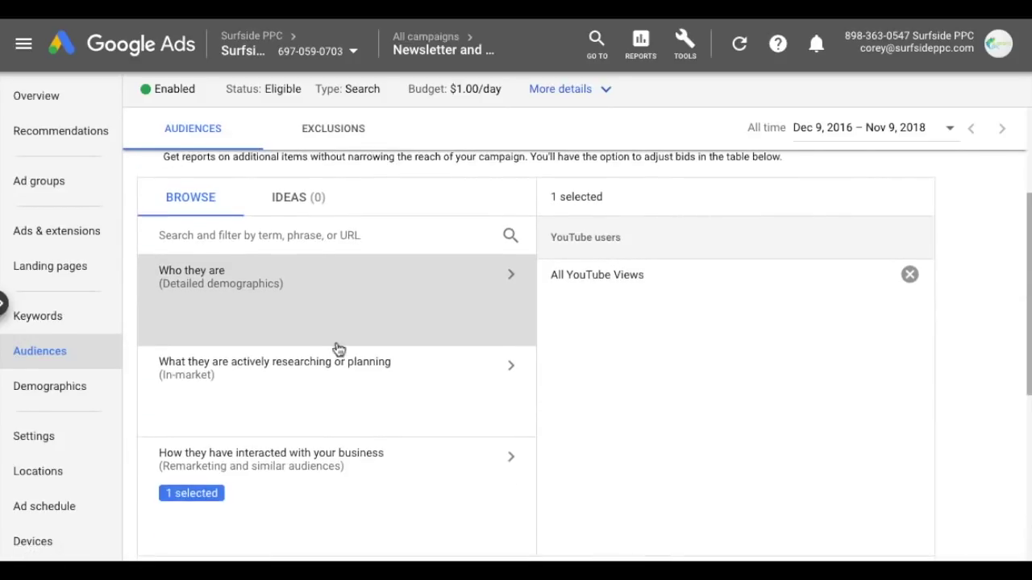
scroll(710, 436, up, 3)
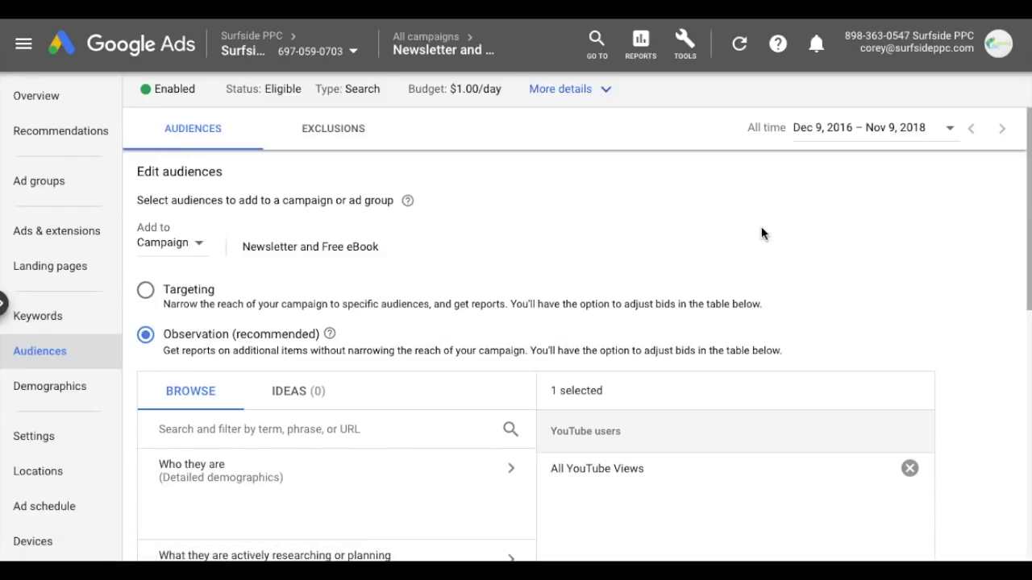
scroll(790, 295, down, 1)
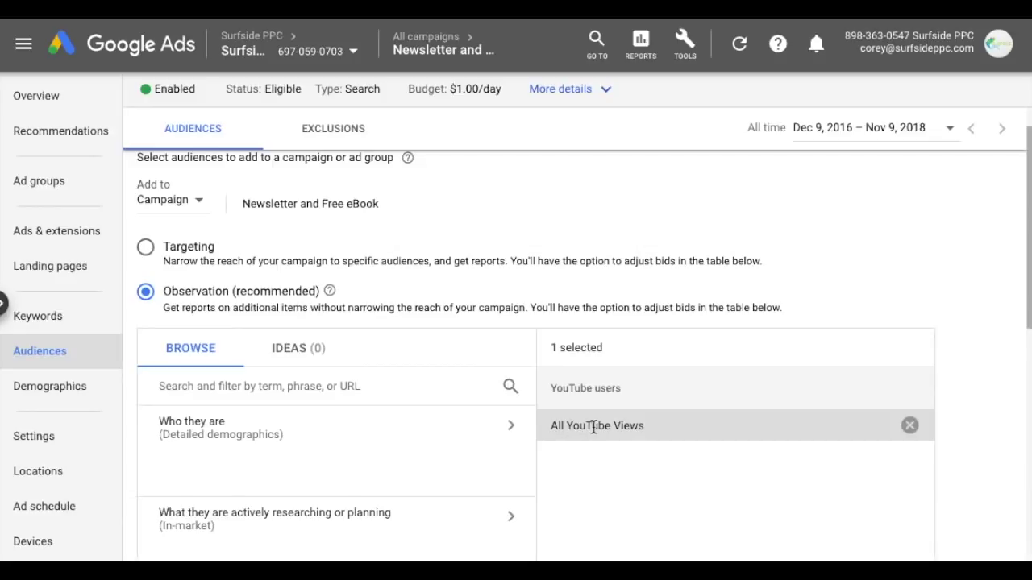
scroll(588, 408, down, 7)
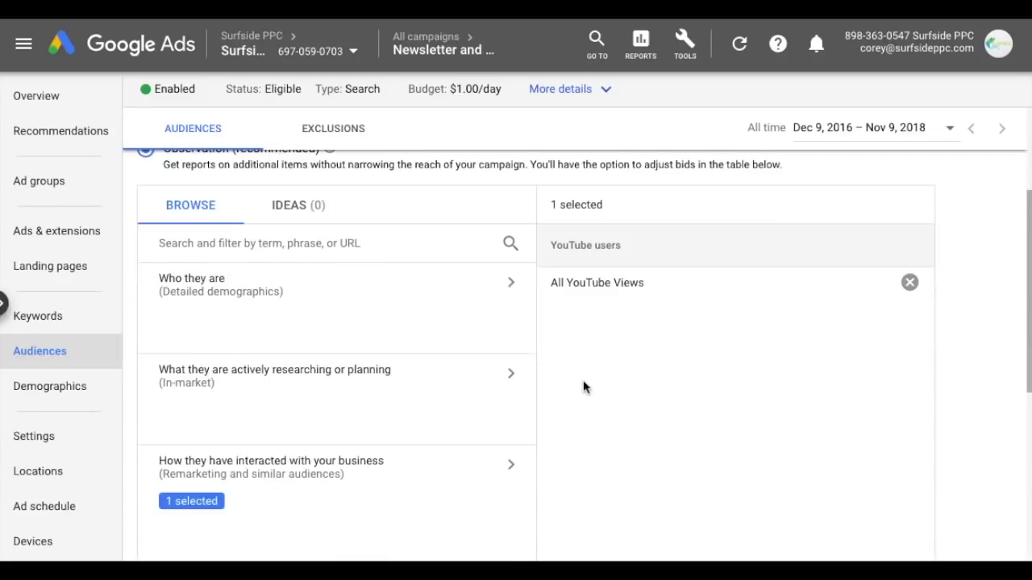
click(171, 371)
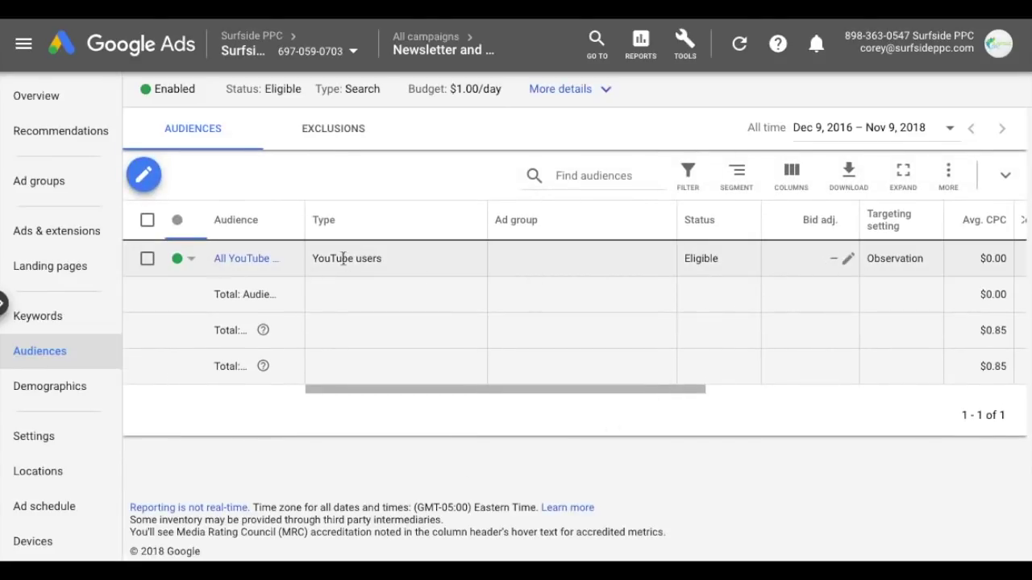
Step: Set the bid adjustment for the All YouTube Views audience to a 50% increase and save it
click(847, 258)
text(50)
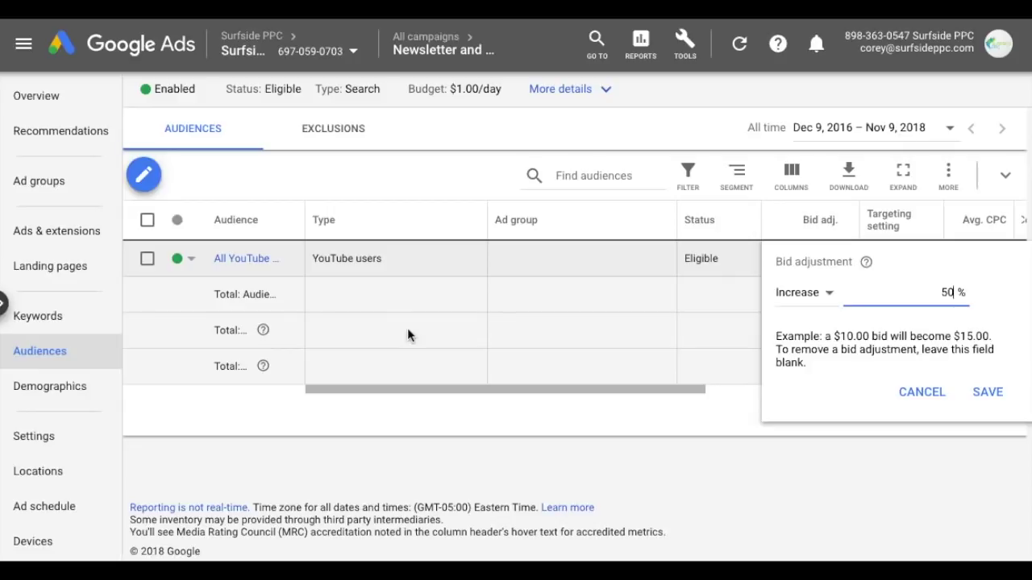
click(998, 395)
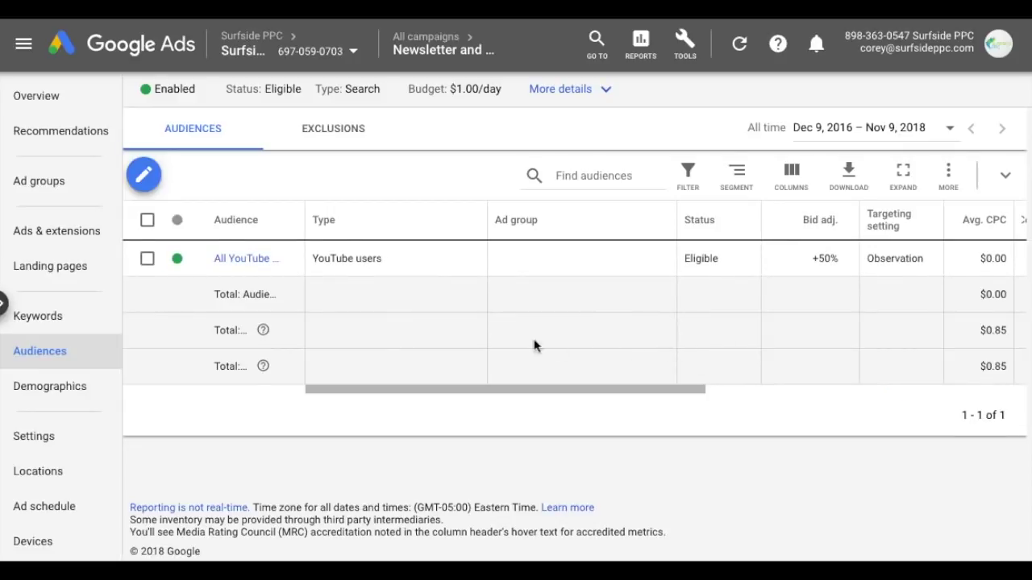
Step: Open the Newsletter and Free eBook campaign's audiences for editing and switch the setting from Observation to Targeting
click(143, 174)
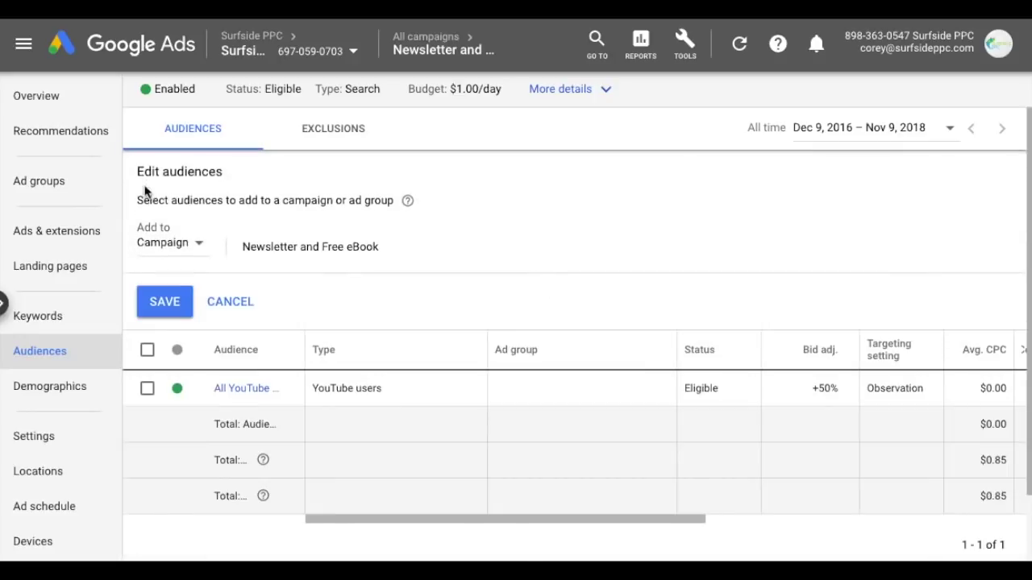
click(146, 289)
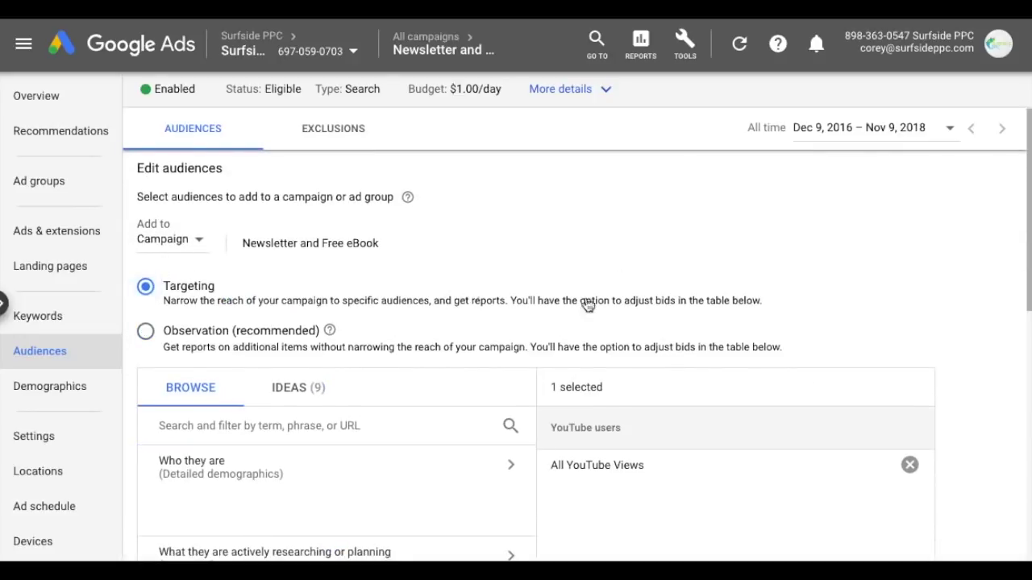
scroll(747, 299, down, 3)
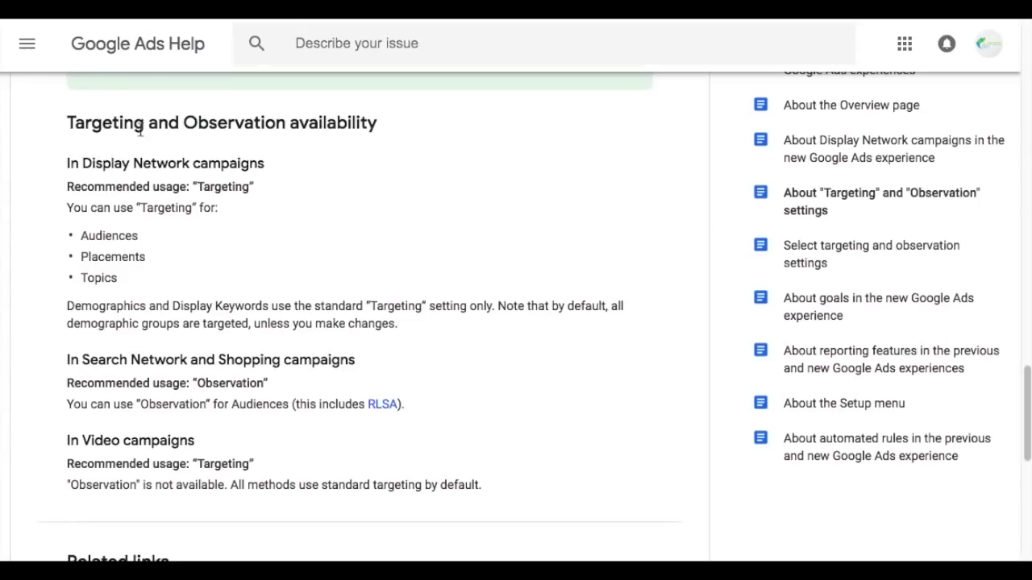
Step: Switch to the Google Ads Help article and read the recommended Targeting and Observation usage for Display, Search, Shopping and Video campaigns
drag(121, 123, 75, 122)
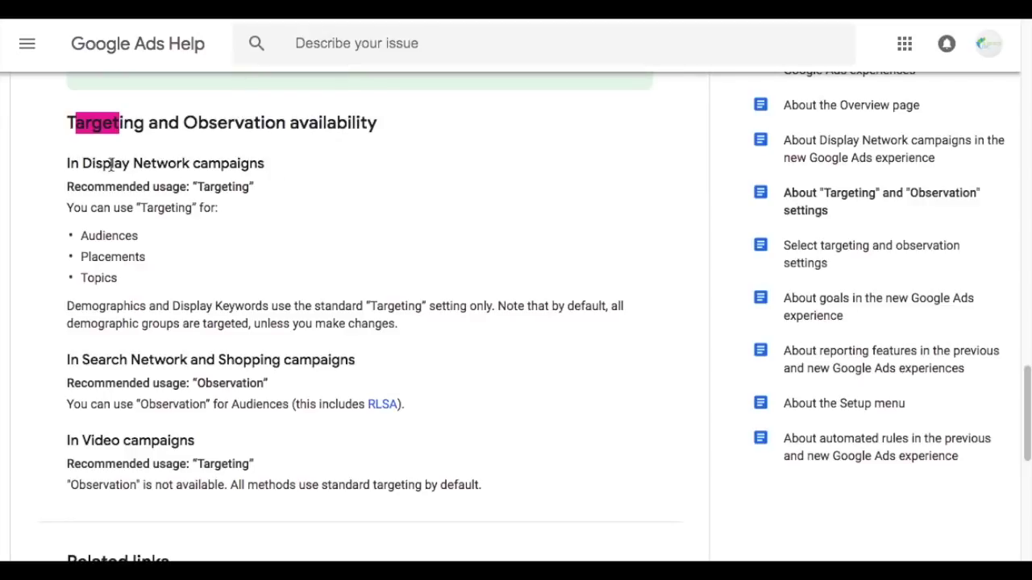
drag(123, 187, 249, 188)
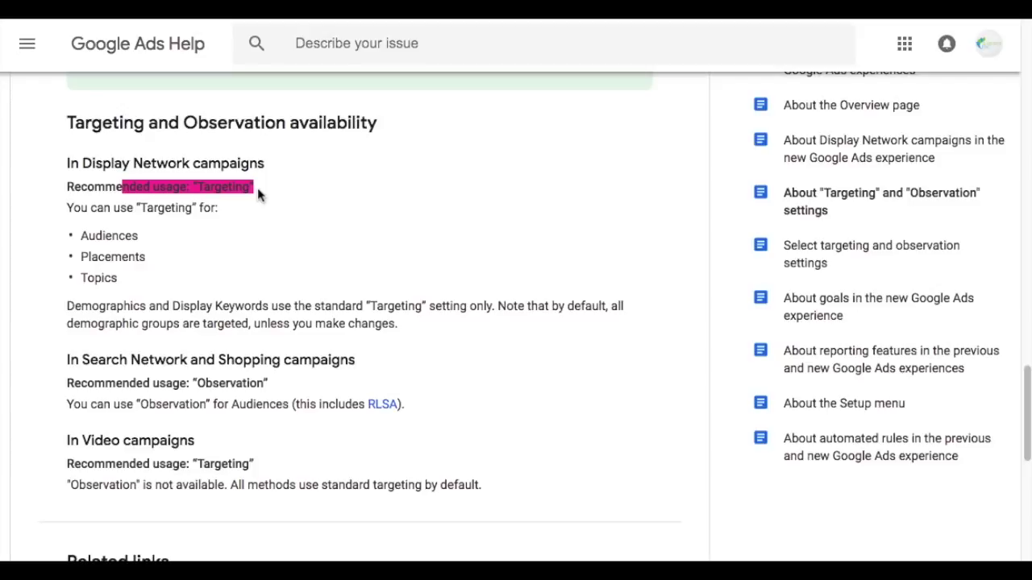
click(300, 196)
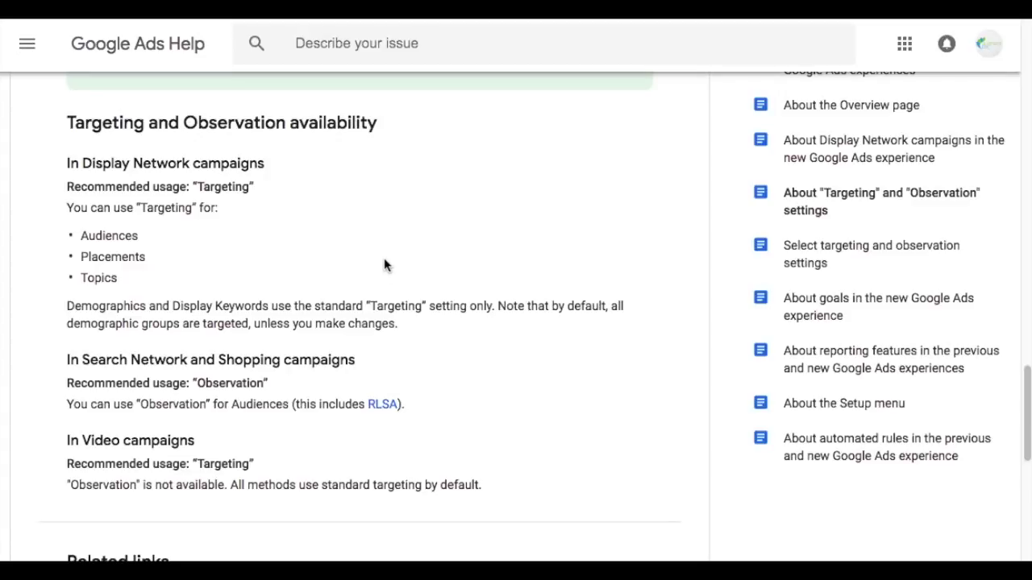
drag(67, 125, 290, 126)
click(450, 167)
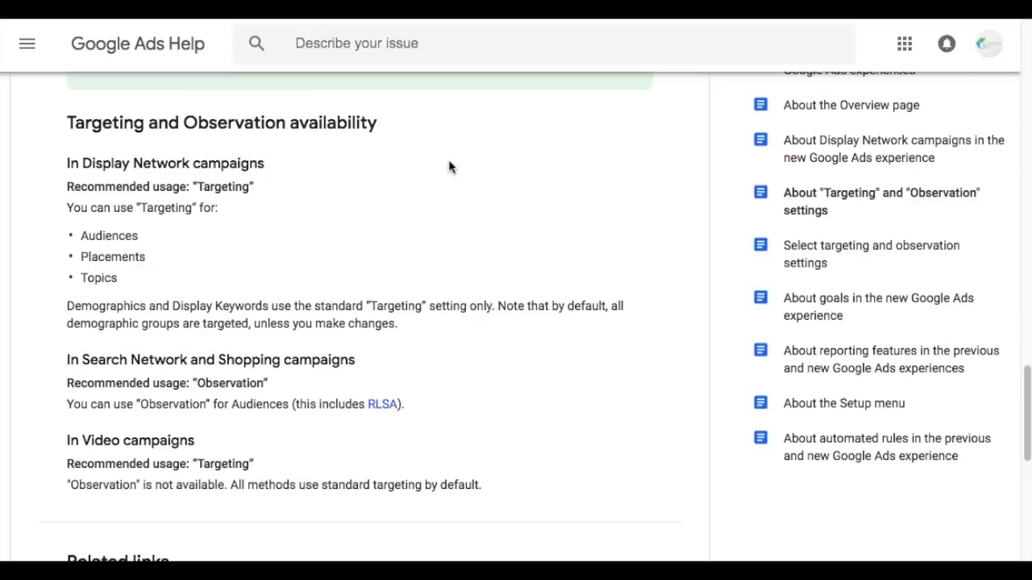